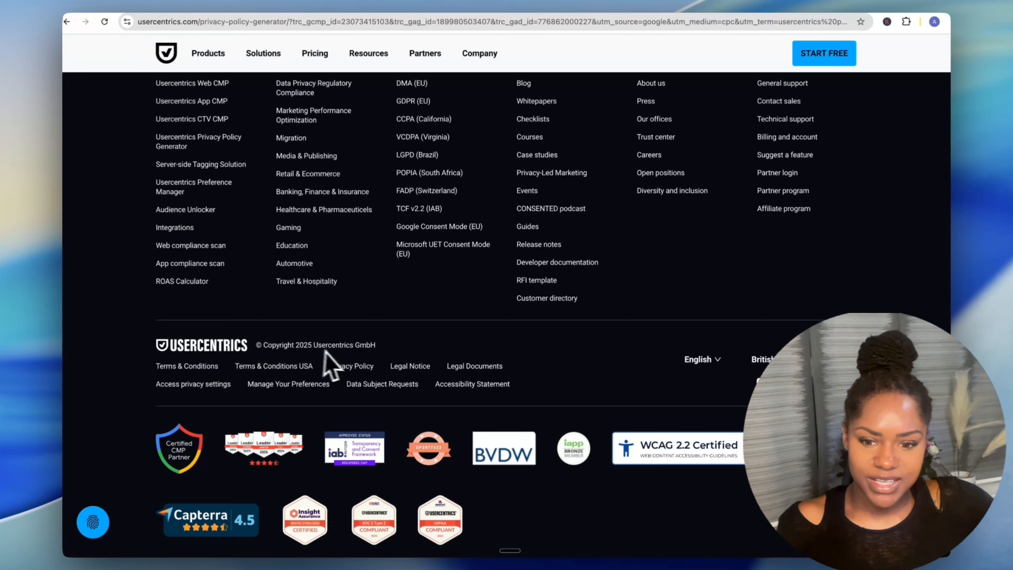
Scroll up past the FAQ to the 'Respect privacy. Build trust. Grow with confidence.' hero banner.
scroll(486, 384, "up", 10)
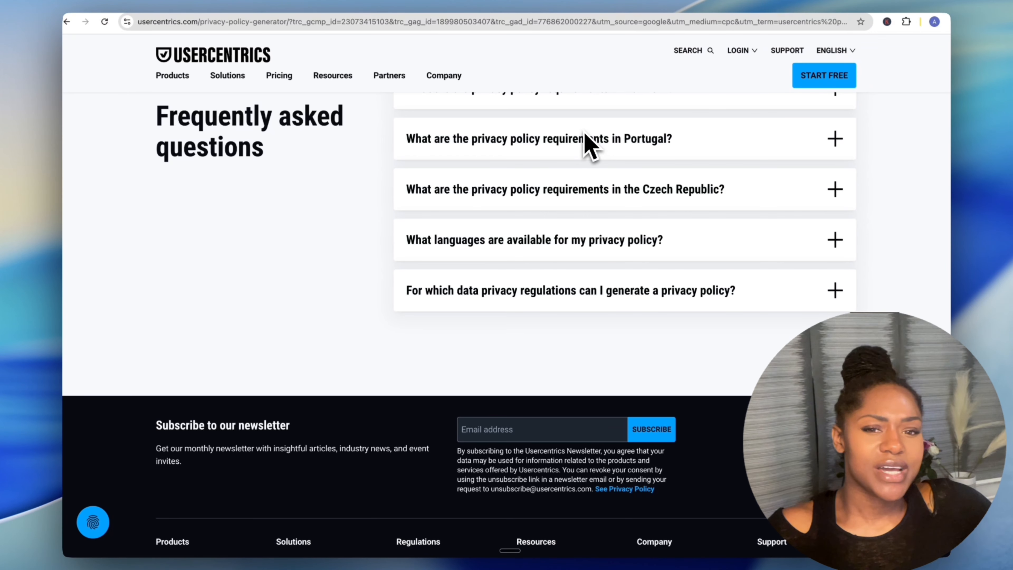
scroll(319, 217, "up", 20)
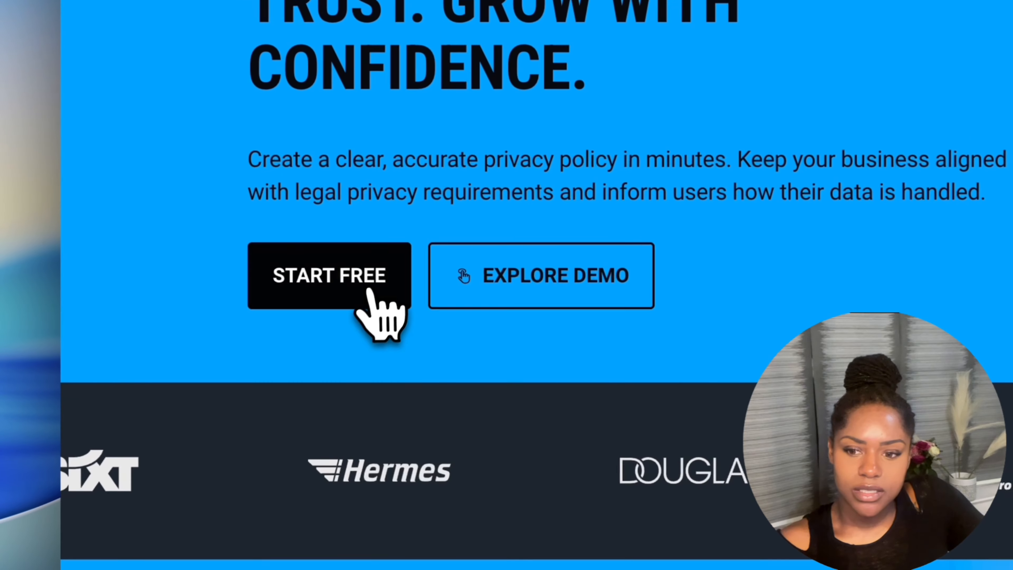
Sign up with Google and create a free account for 'Smart Directory Pro', United Kingdom.
left_click(369, 292)
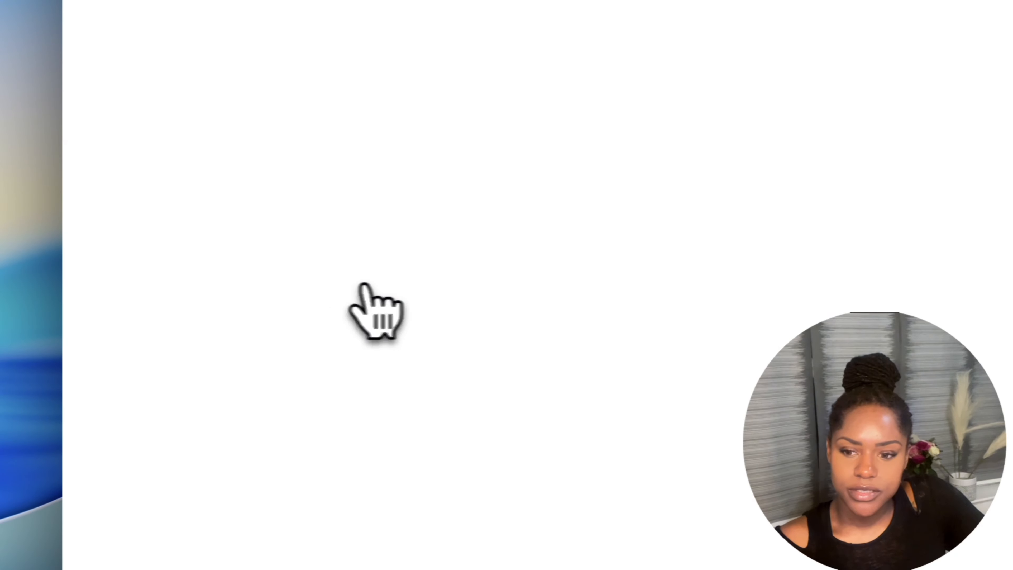
left_click(416, 183)
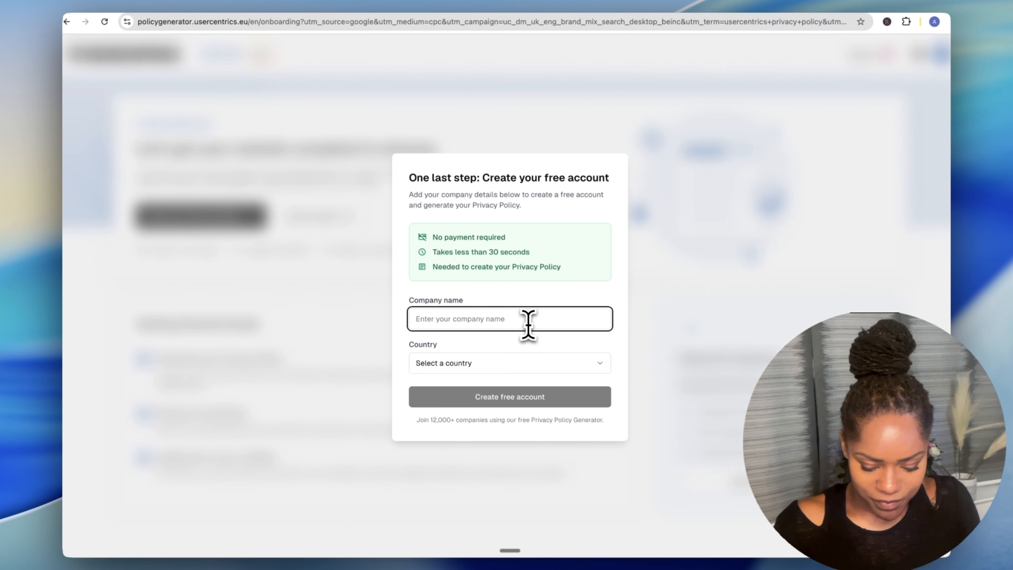
type("Smart")
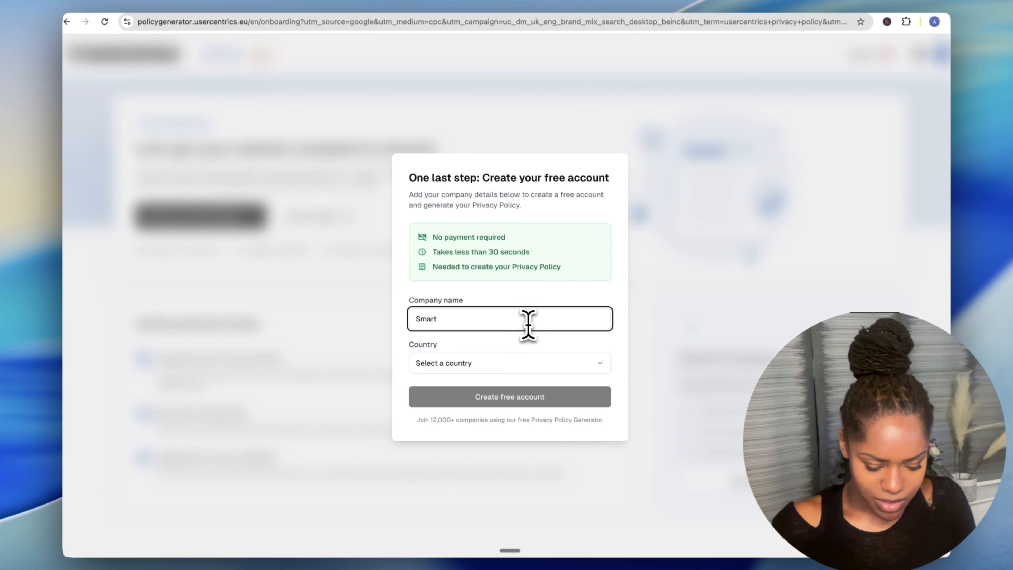
type(" Directory Pro")
left_click(514, 362)
key("u")
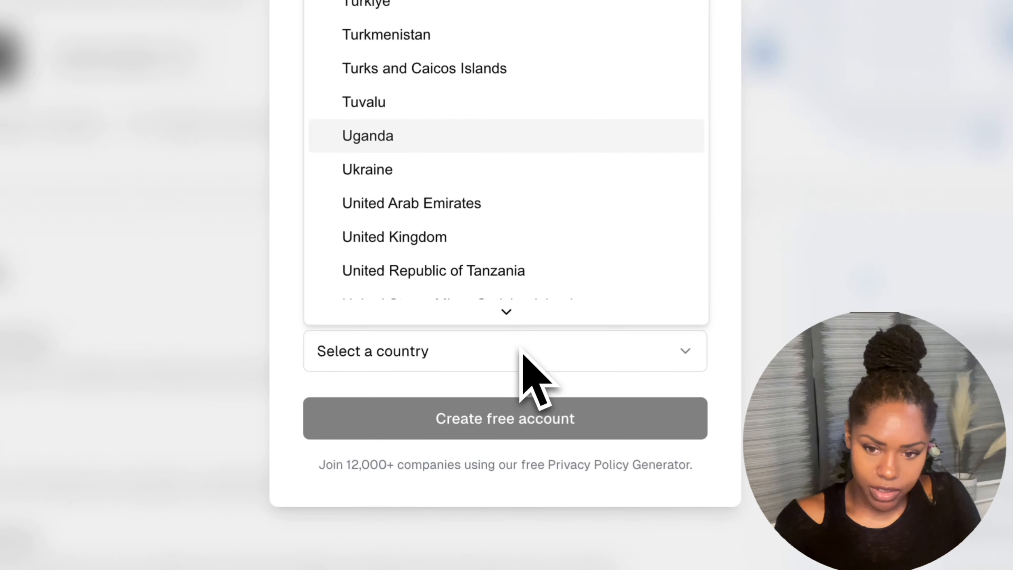
key("Down")
key("Down")
key("Down")
key("Return")
left_click(542, 418)
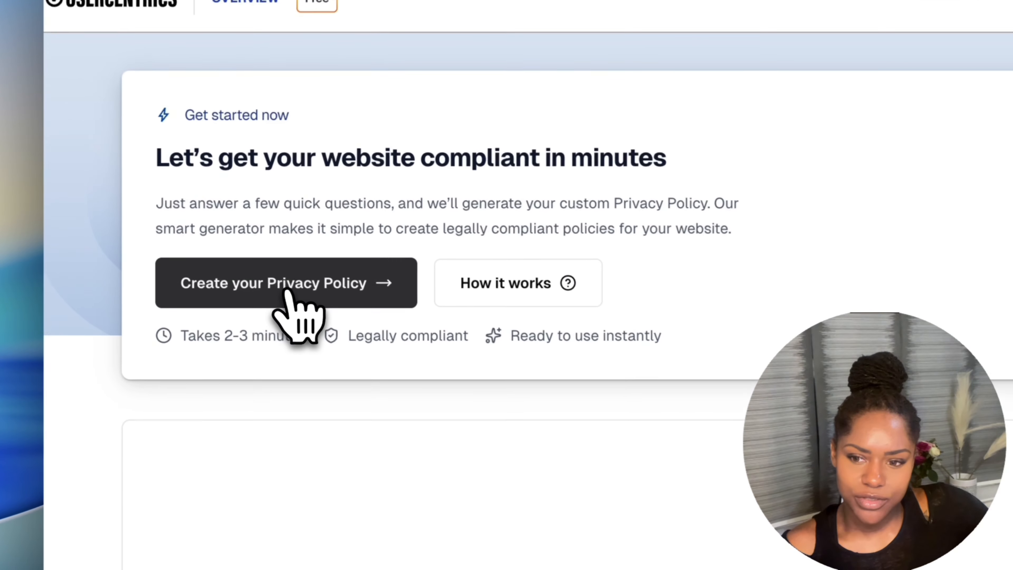
Start a new policy, rename it 'Privacy Policy' by removing the trailing 1, and set English.
left_click(185, 195)
left_click(728, 236)
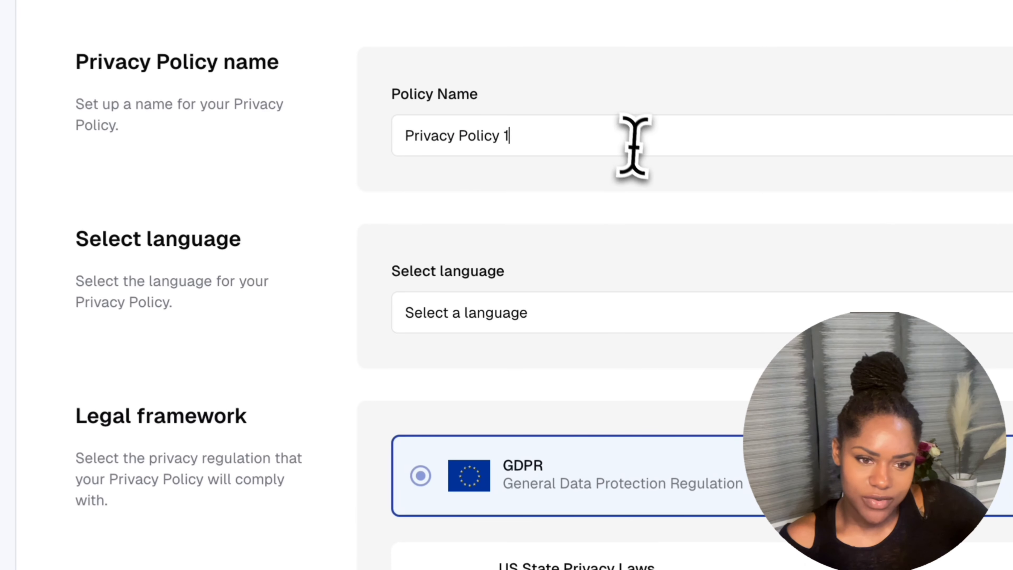
left_click_drag(499, 140, 635, 149)
key("BackSpace")
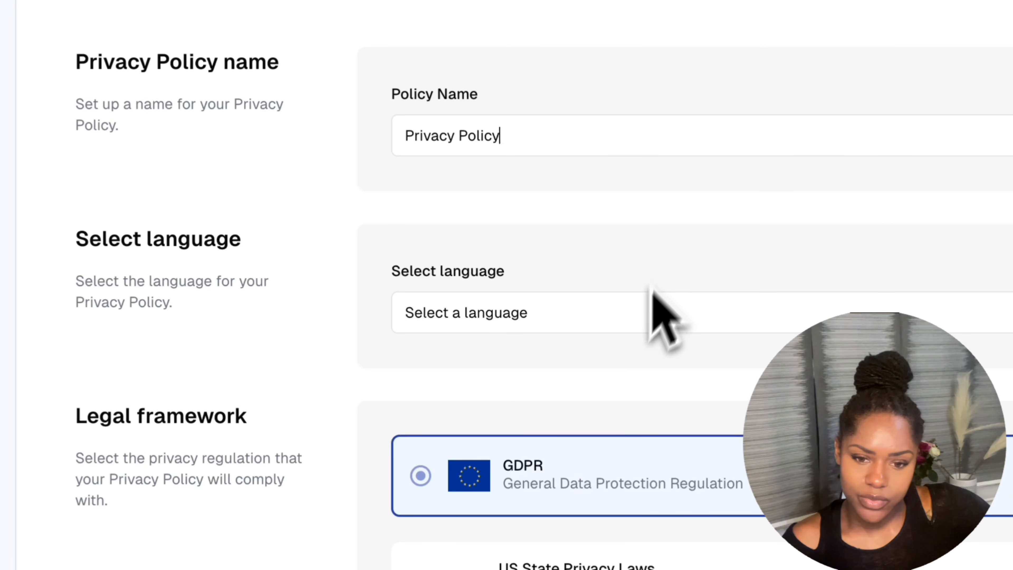
left_click(616, 320)
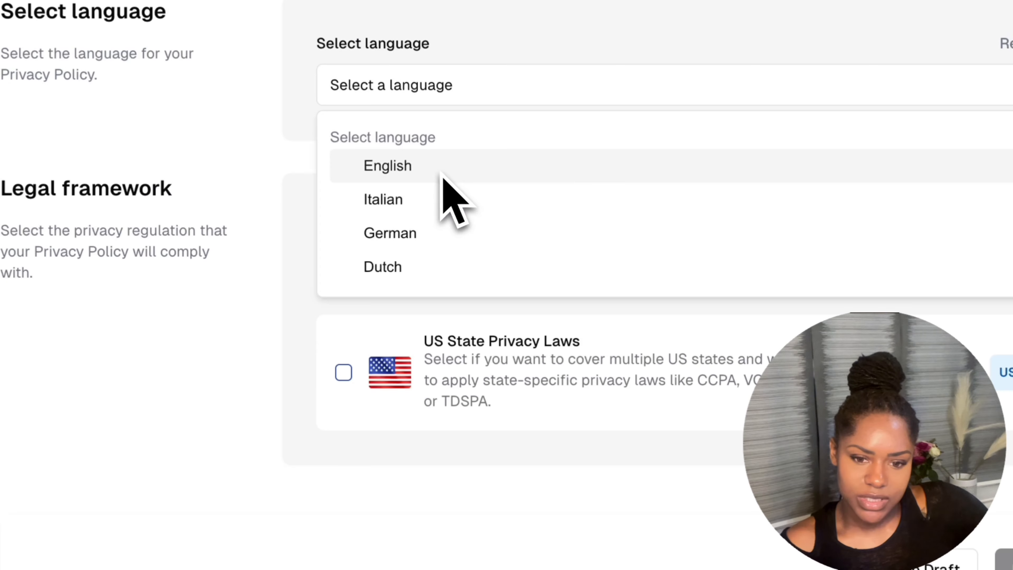
left_click(517, 401)
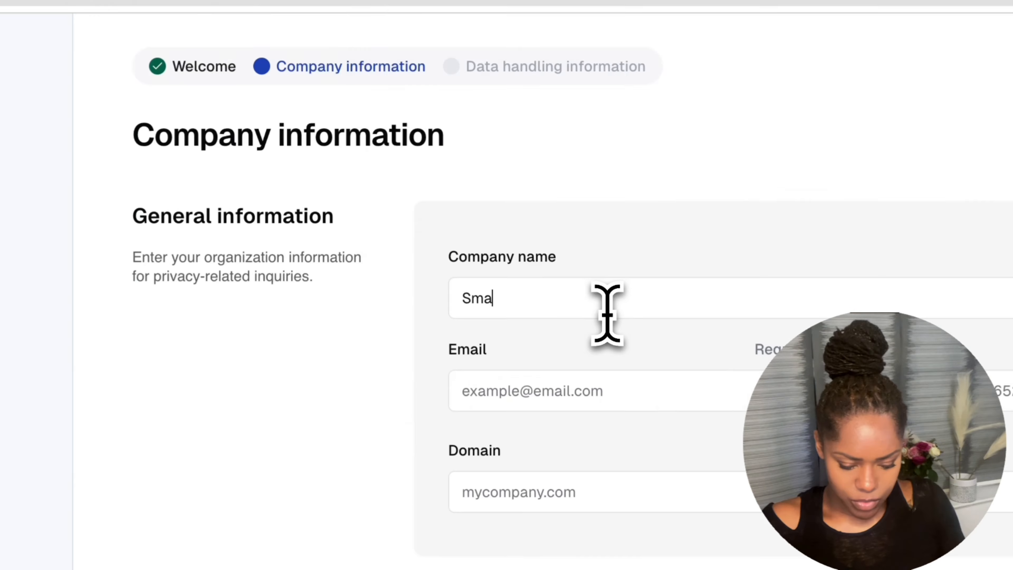
Complete the company name, then fill in the contact e-mail and phone number.
type("rt ")
type("D")
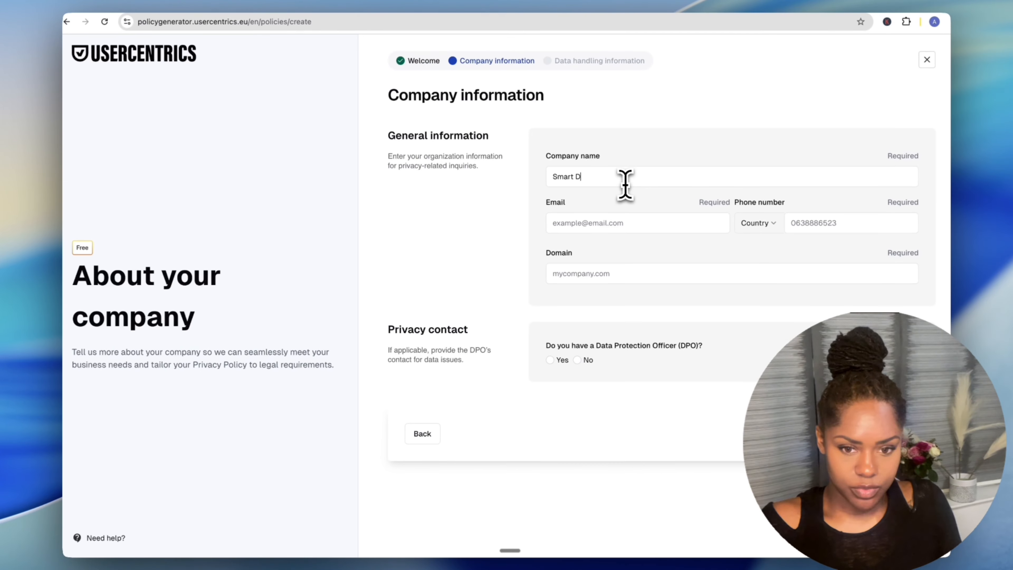
type("irectory Pro")
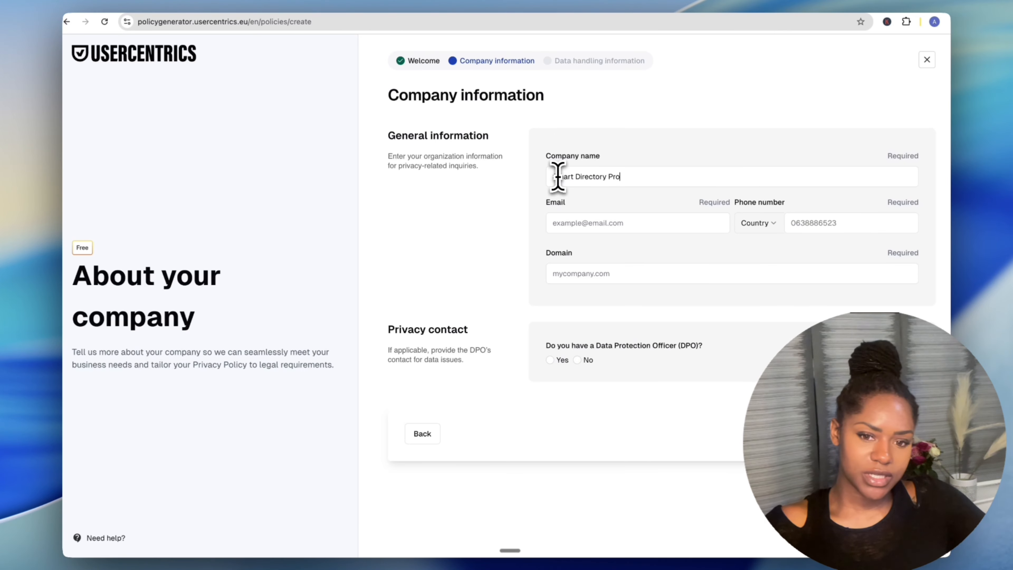
left_click_drag(558, 177, 620, 176)
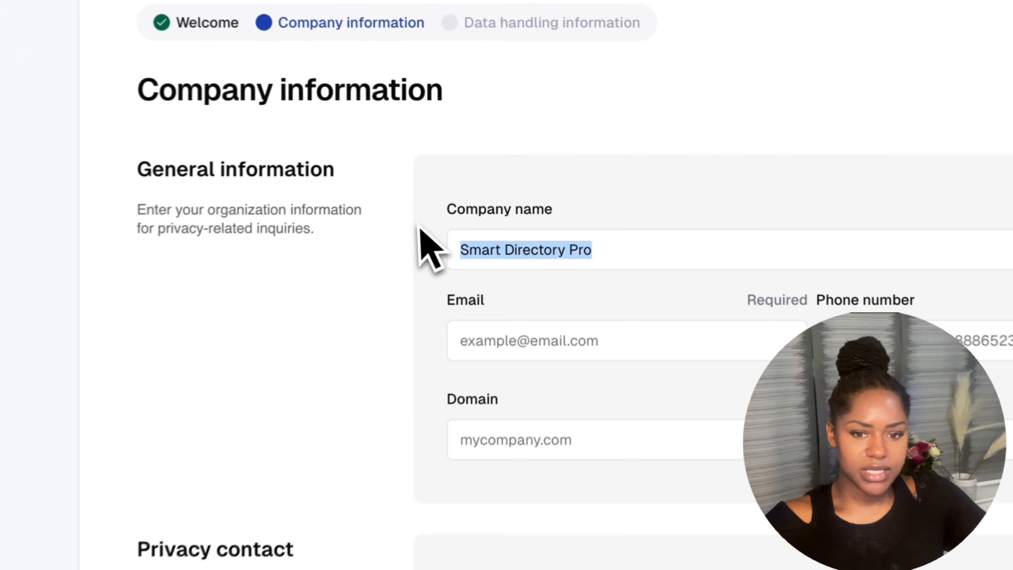
left_click(527, 344)
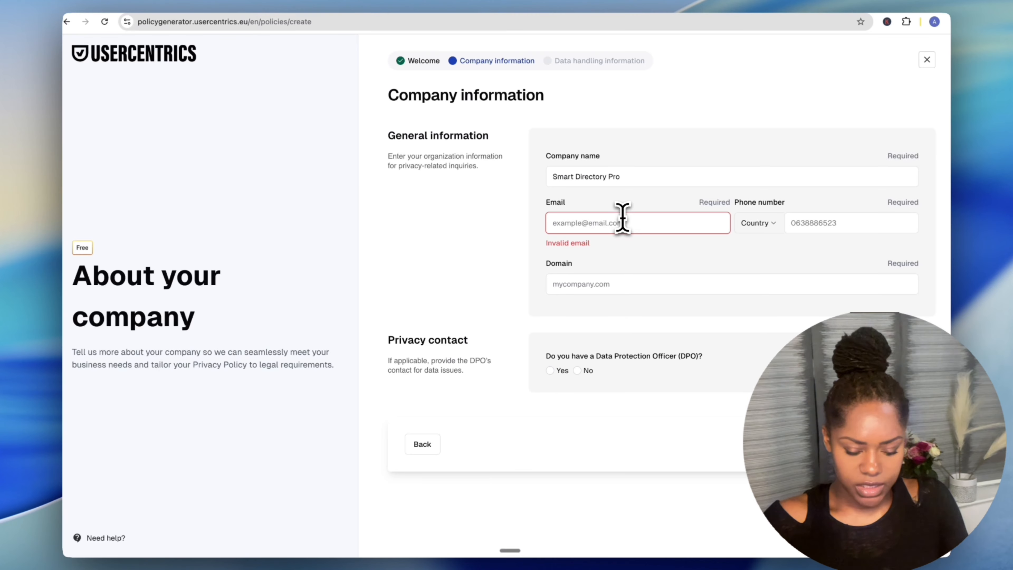
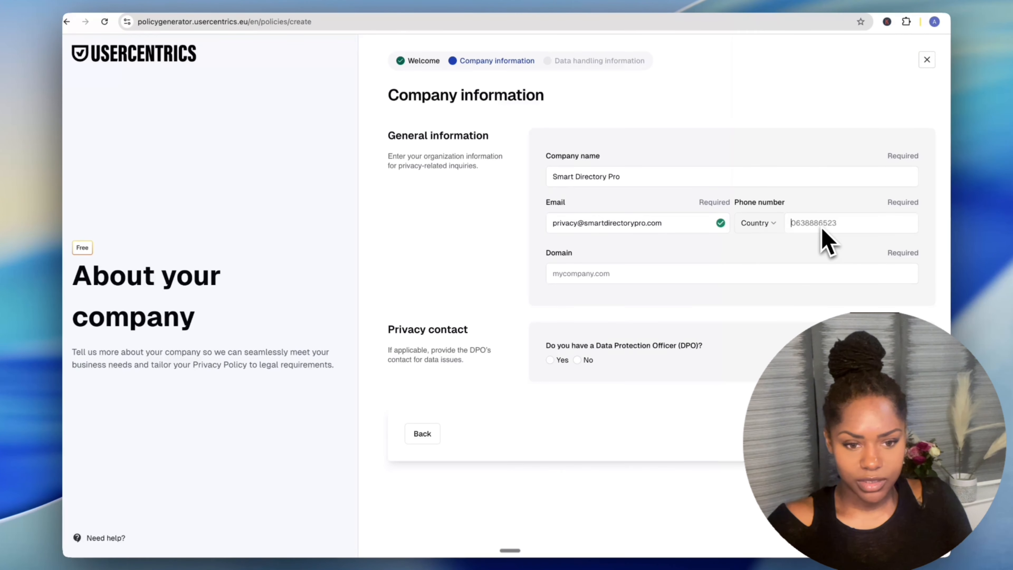
type("000050000")
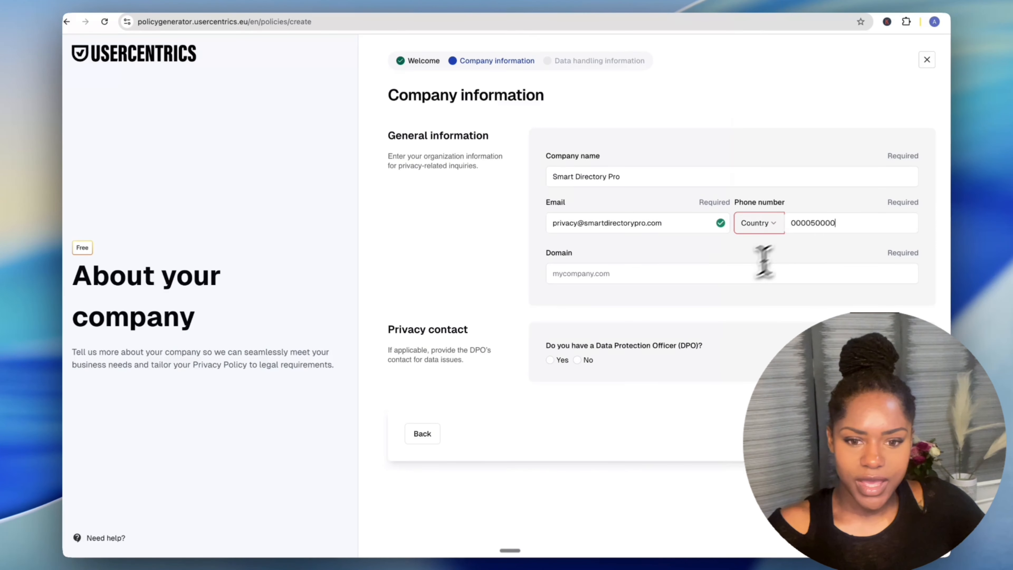
Enter domain smartdirectorypro.com, answer No to the DPO question, and set the phone code to +1.
left_click(730, 278)
type("smart")
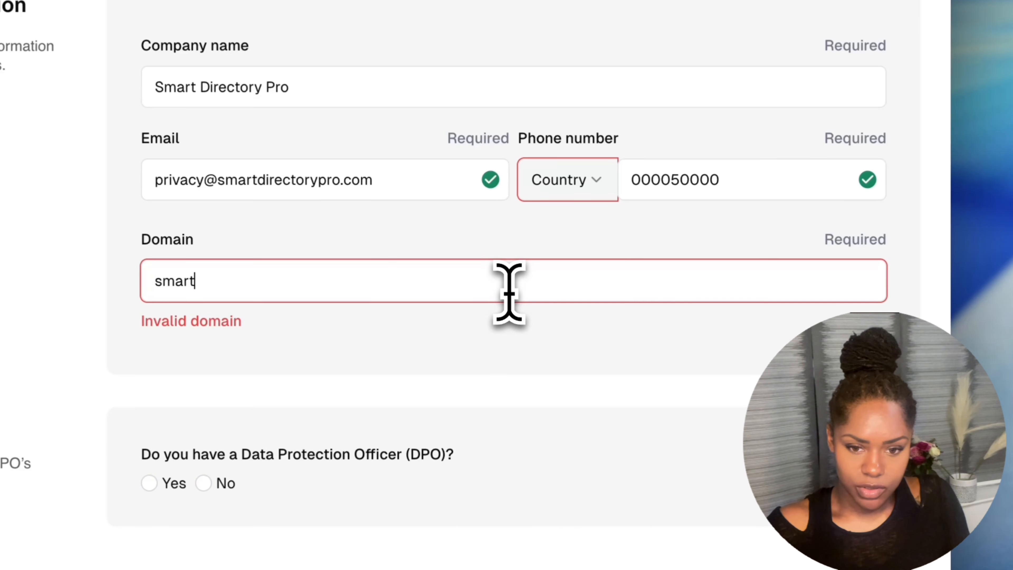
type("directory")
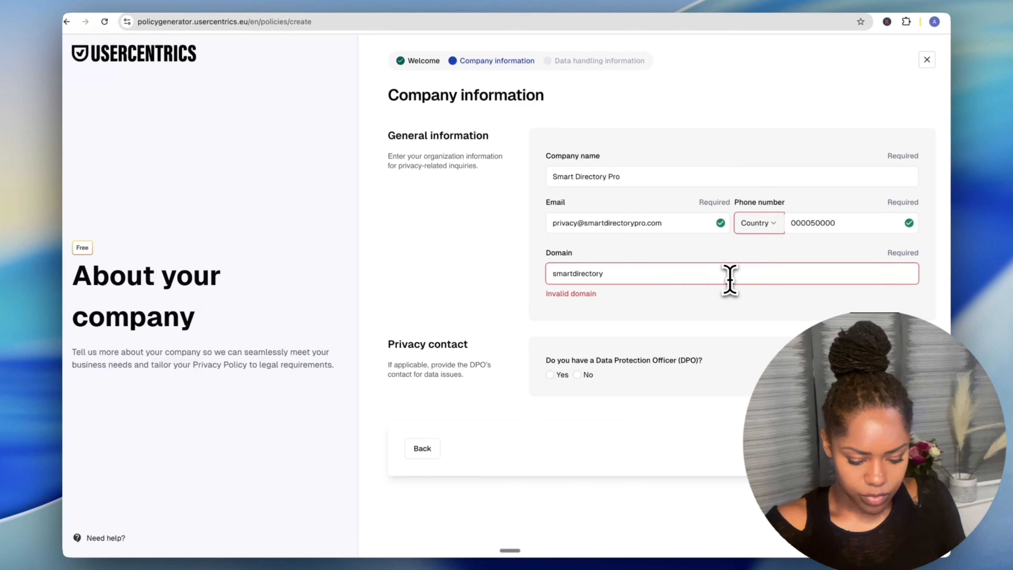
type("pro.com")
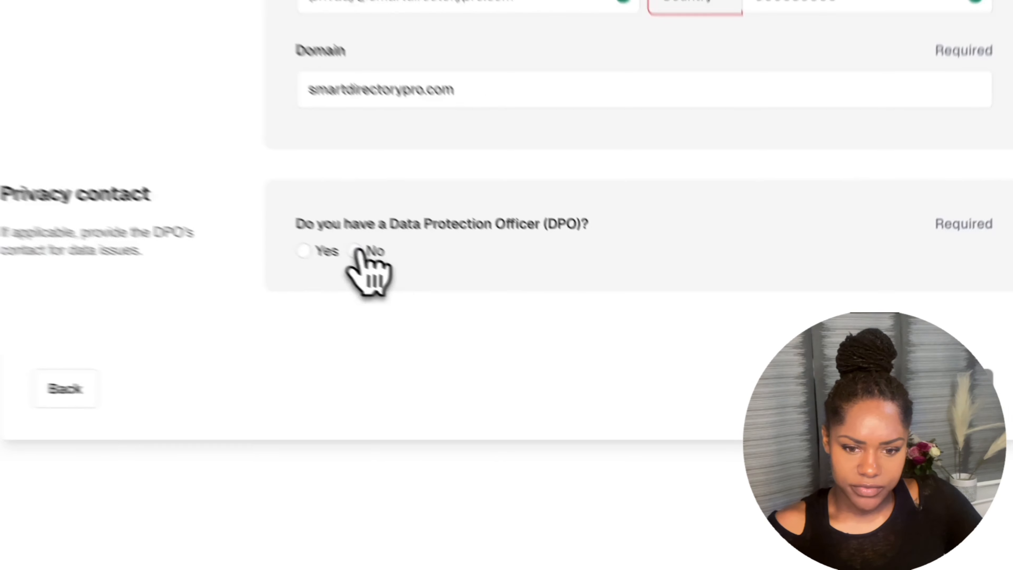
left_click(578, 359)
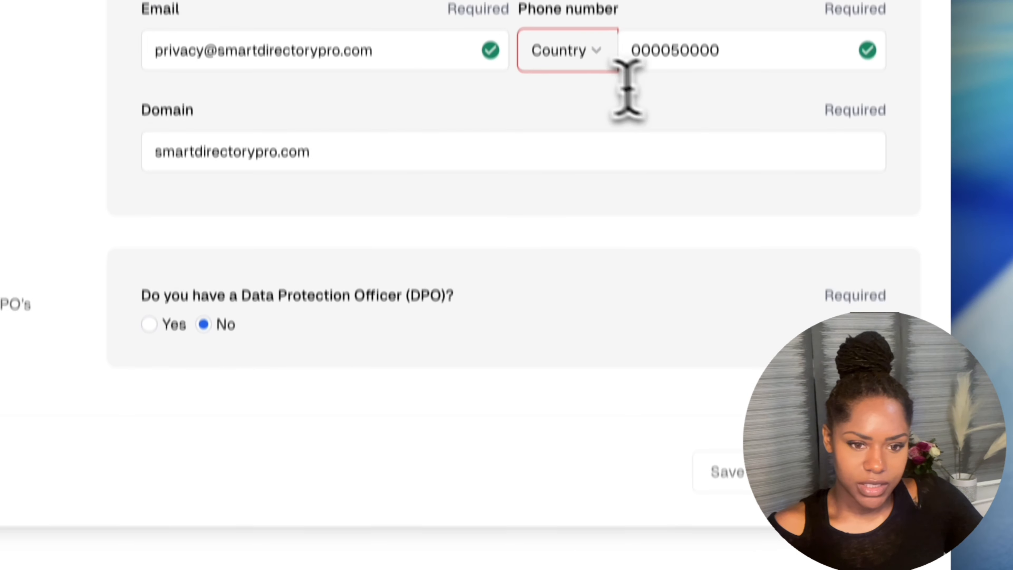
left_click(593, 64)
left_click(593, 100)
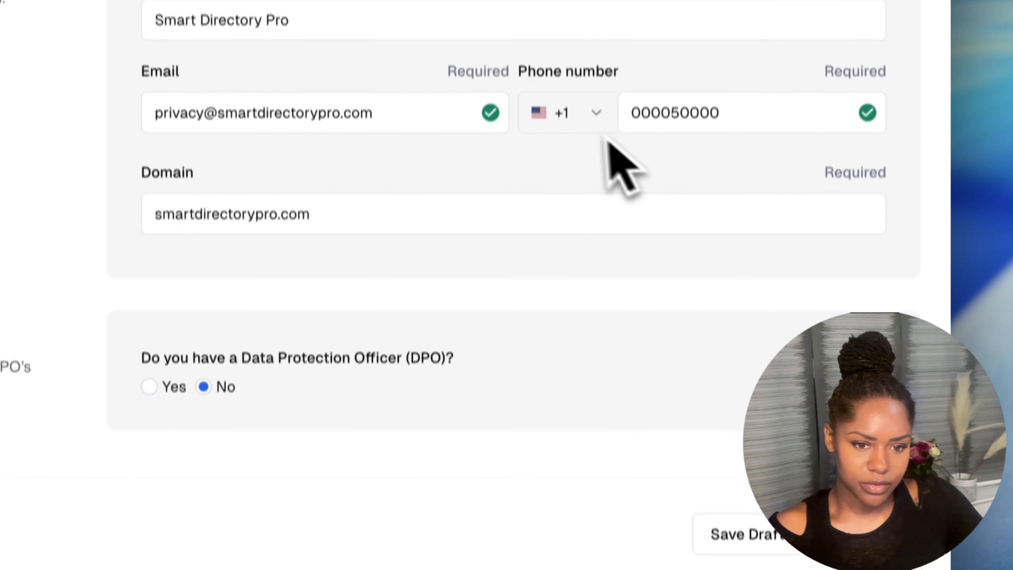
left_click(585, 108)
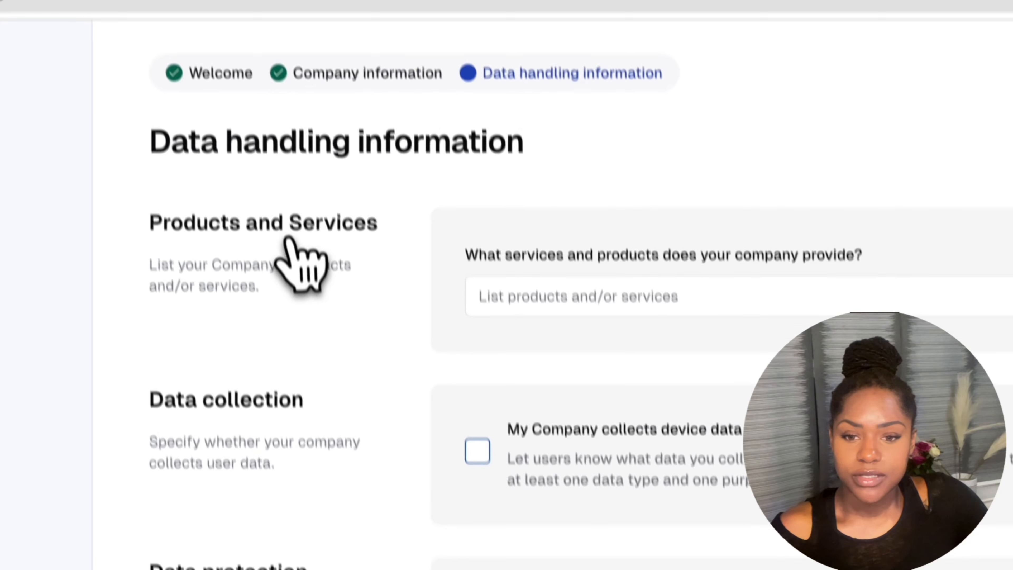
Enter 'Software' as the company's product or service.
left_click_drag(472, 287, 838, 279)
left_click(838, 280)
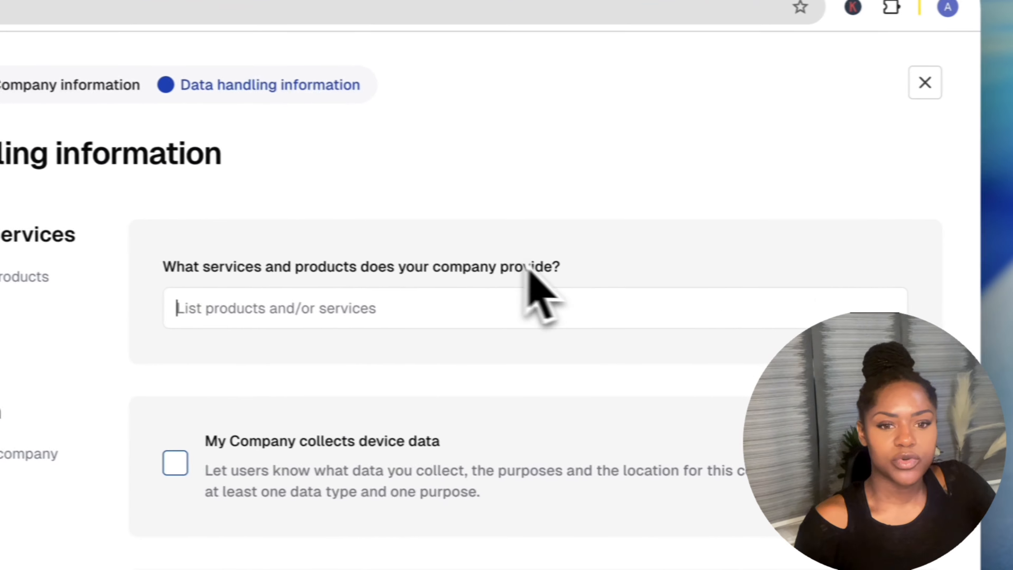
type("Software")
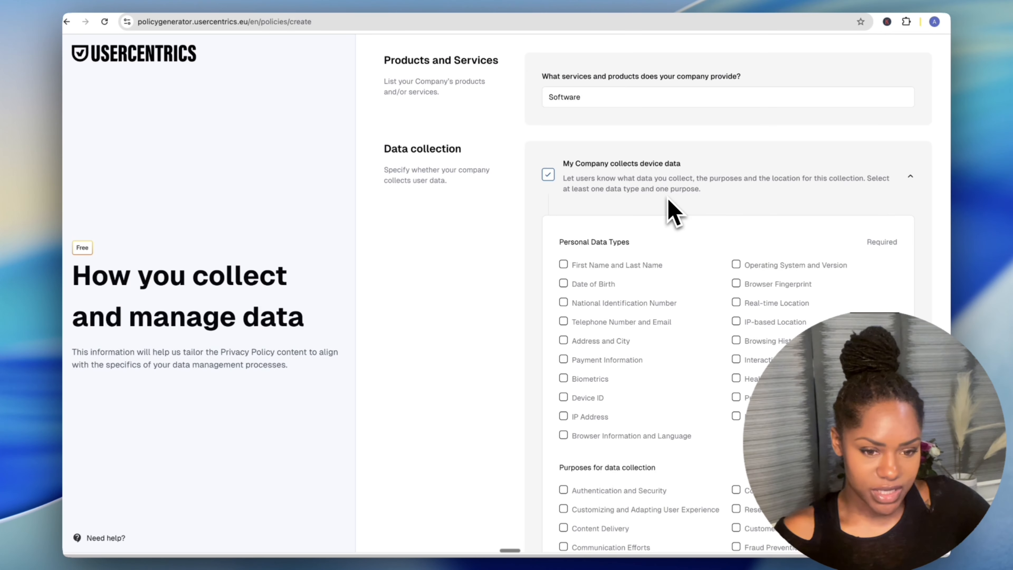
Tick First and Last Name, IP Address, Telephone Number and Email, and Payment Method and History.
scroll(625, 289, "down", 1)
scroll(634, 297, "up", 1)
scroll(616, 317, "down", 1)
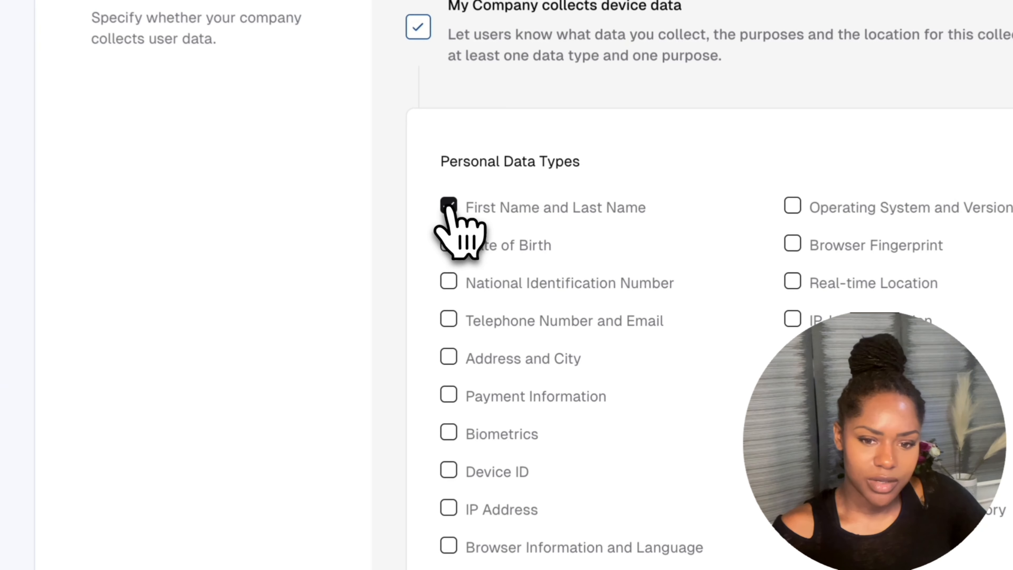
left_click(564, 261)
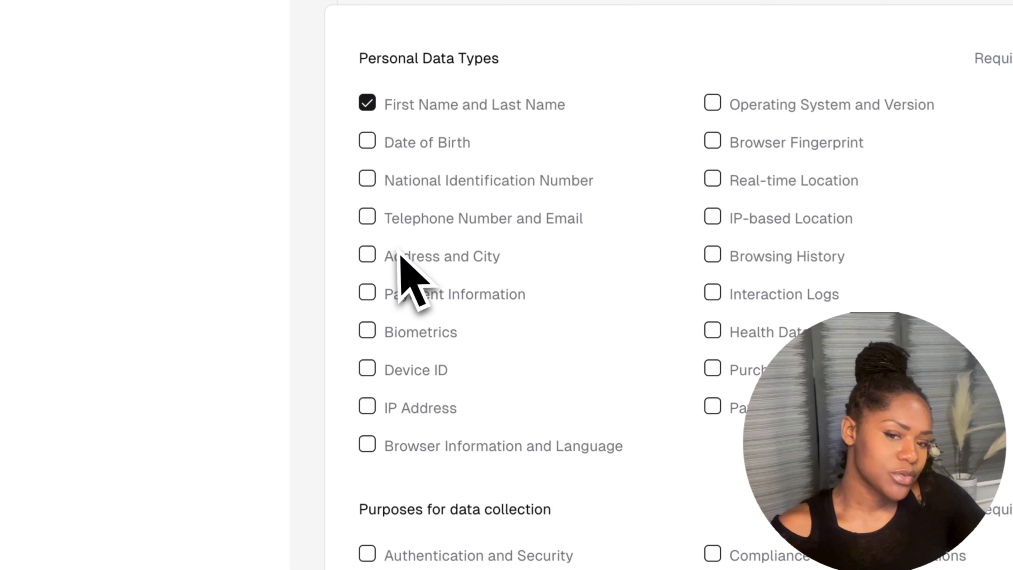
left_click(367, 406)
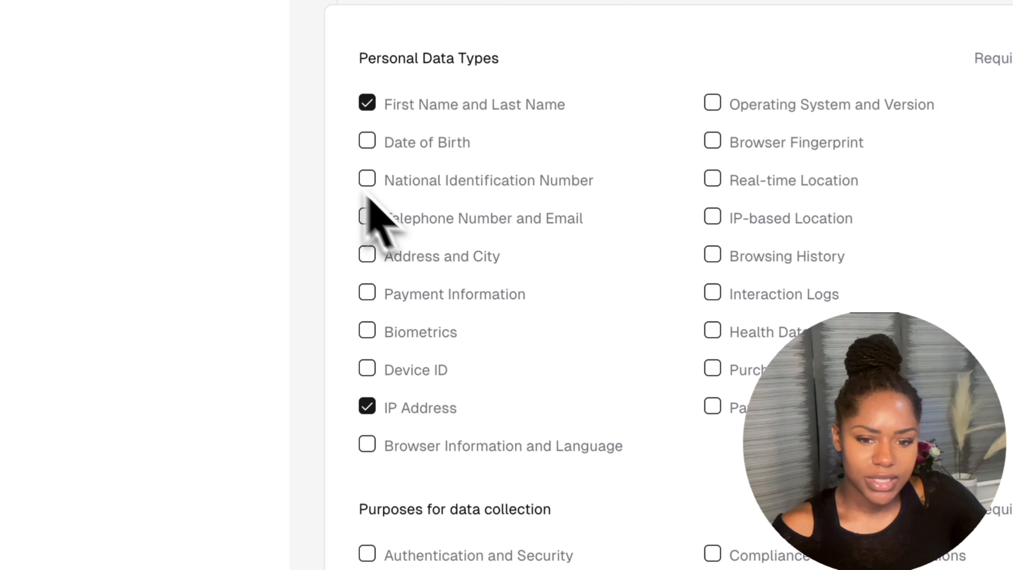
left_click(367, 217)
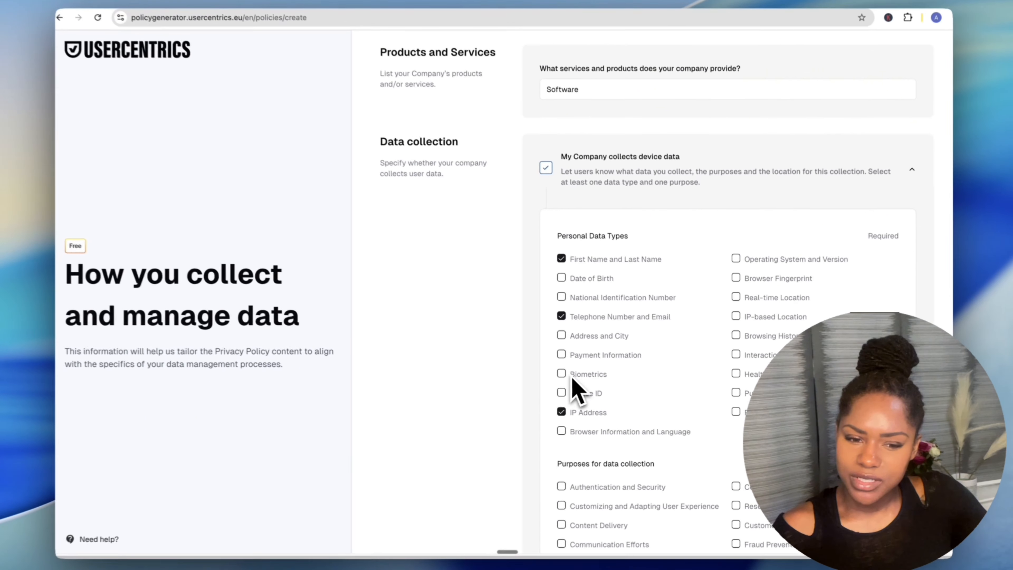
scroll(632, 373, "down", 1)
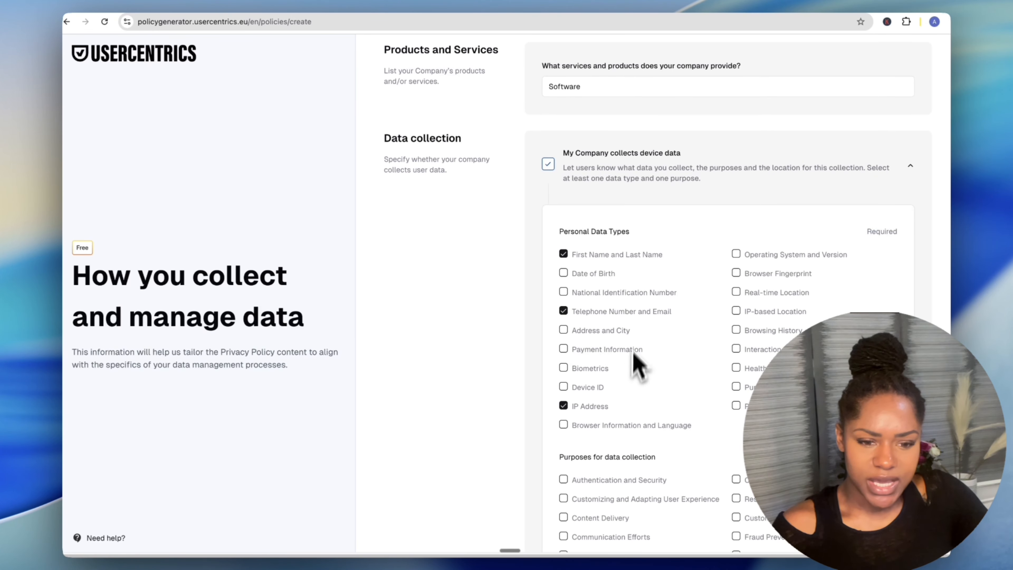
scroll(723, 373, "down", 5)
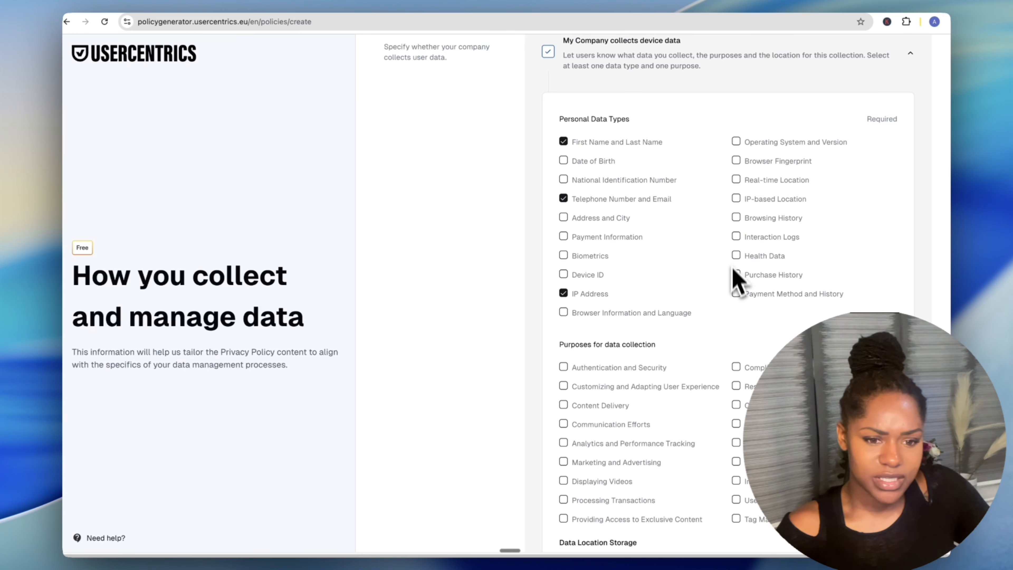
left_click(736, 294)
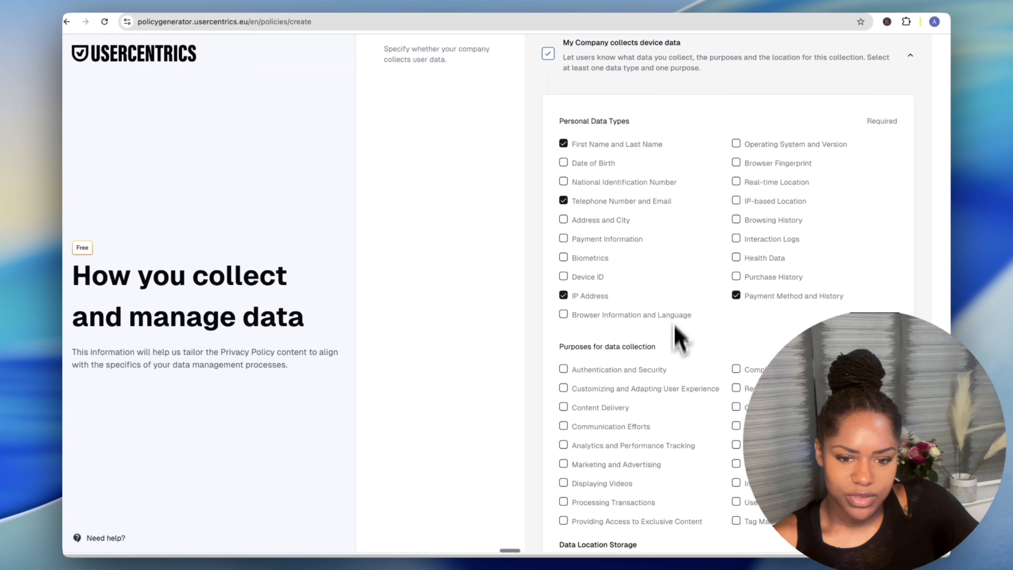
Select Customer Support, Content Delivery, Analytics and Performance Tracking, and Marketing and Advertising as purposes.
scroll(678, 337, "down", 3)
scroll(559, 287, "down", 2)
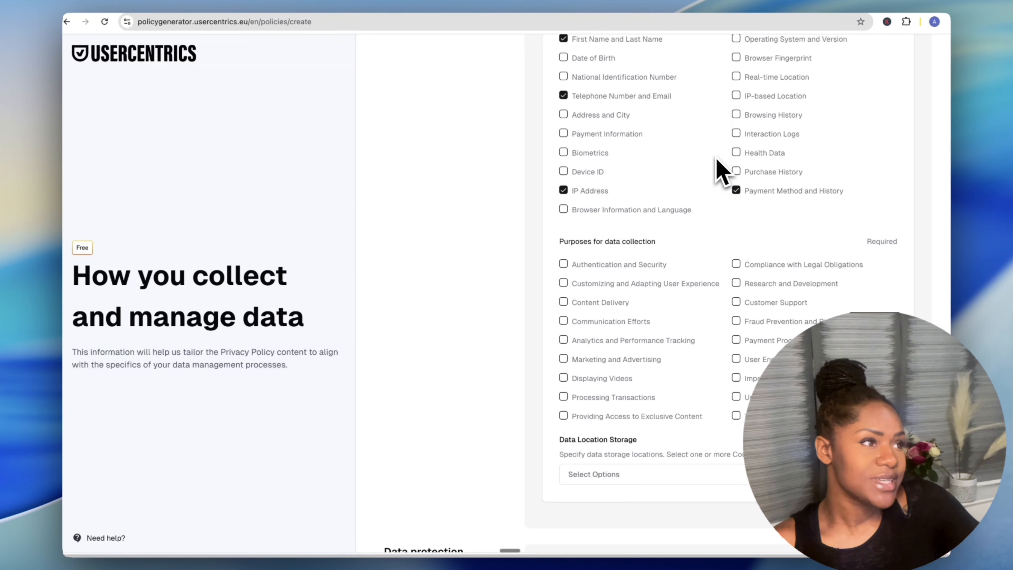
scroll(578, 304, "down", 1)
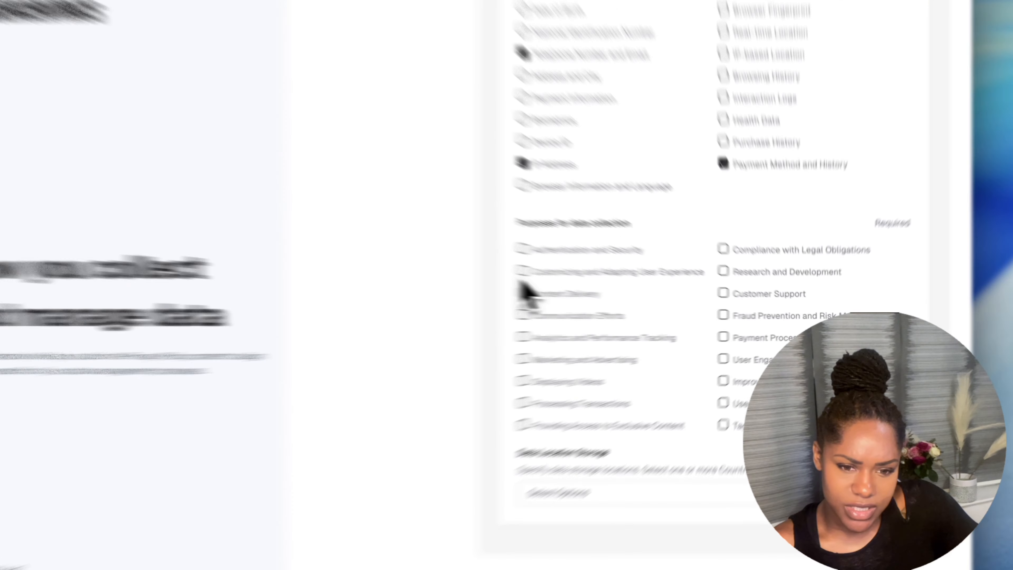
left_click(563, 279)
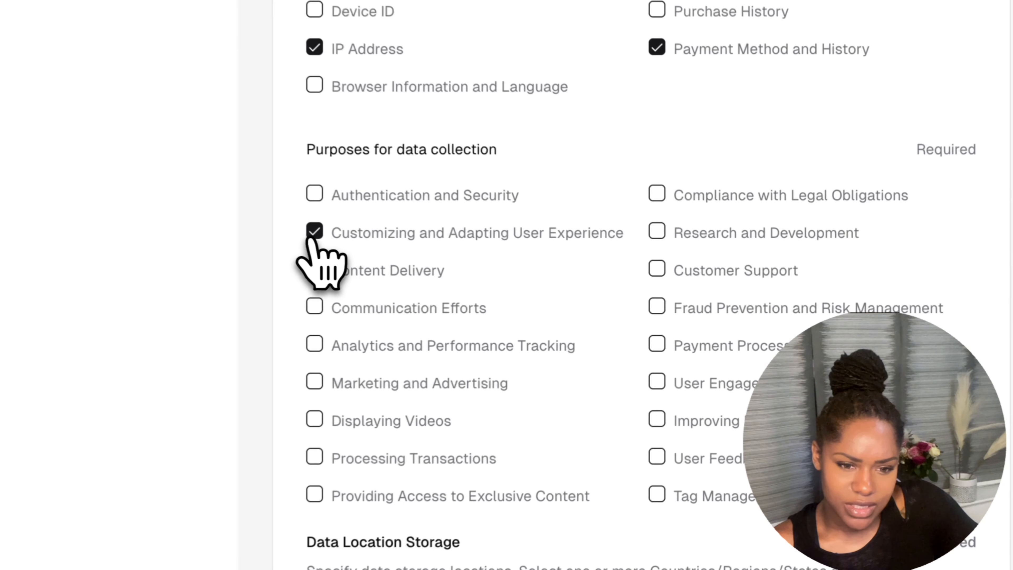
left_click(564, 279)
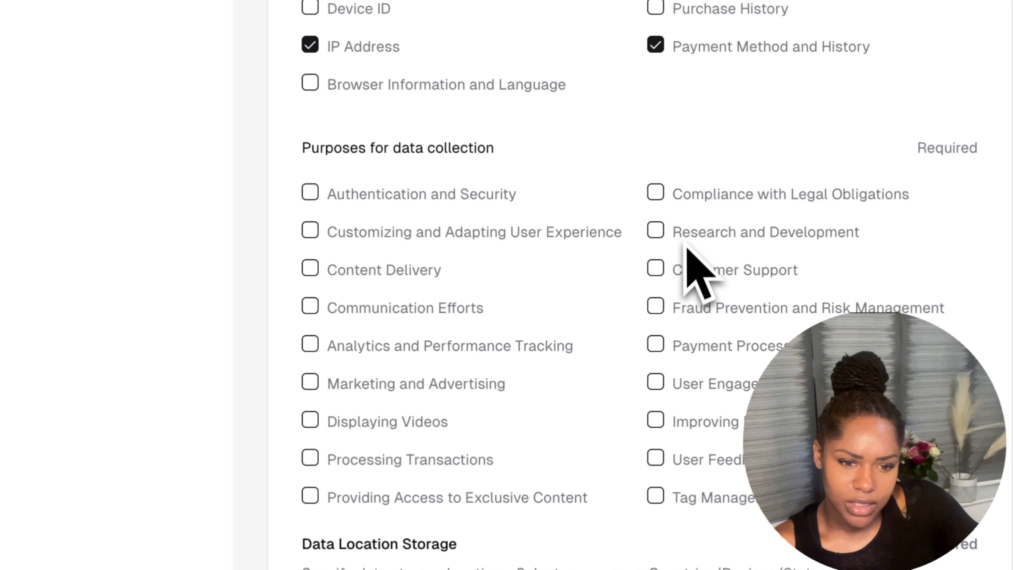
left_click(661, 273)
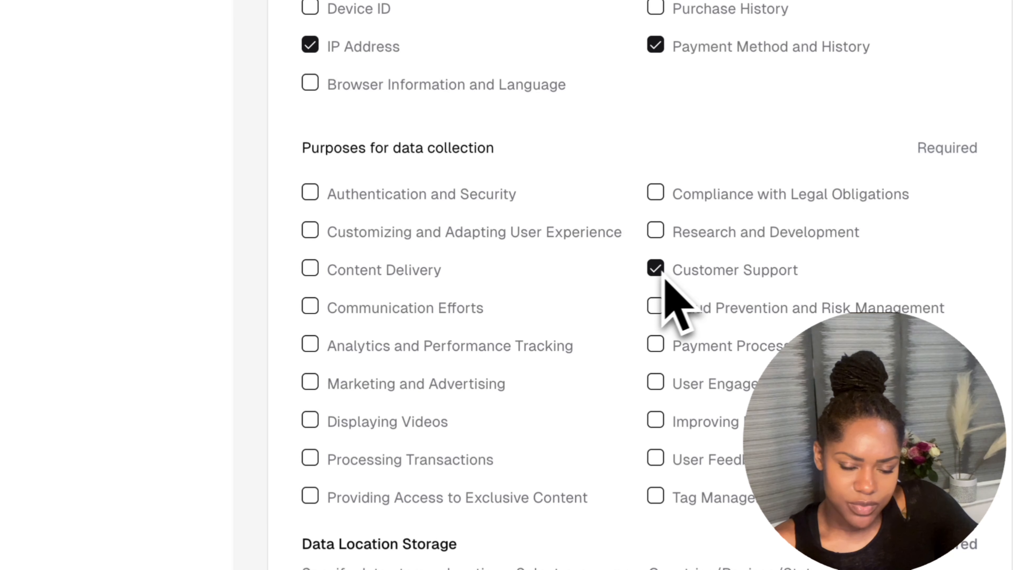
left_click(311, 272)
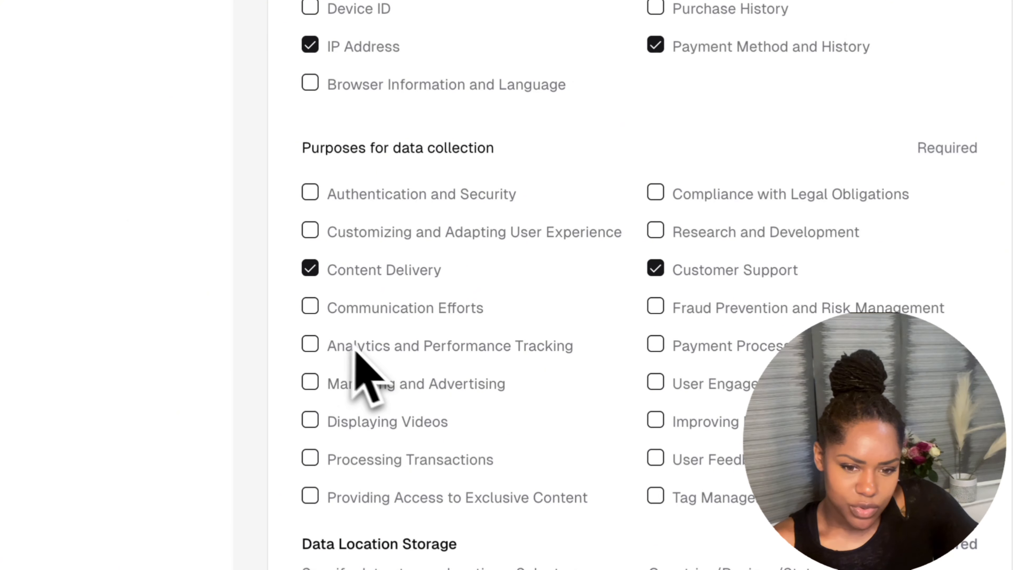
left_click(310, 344)
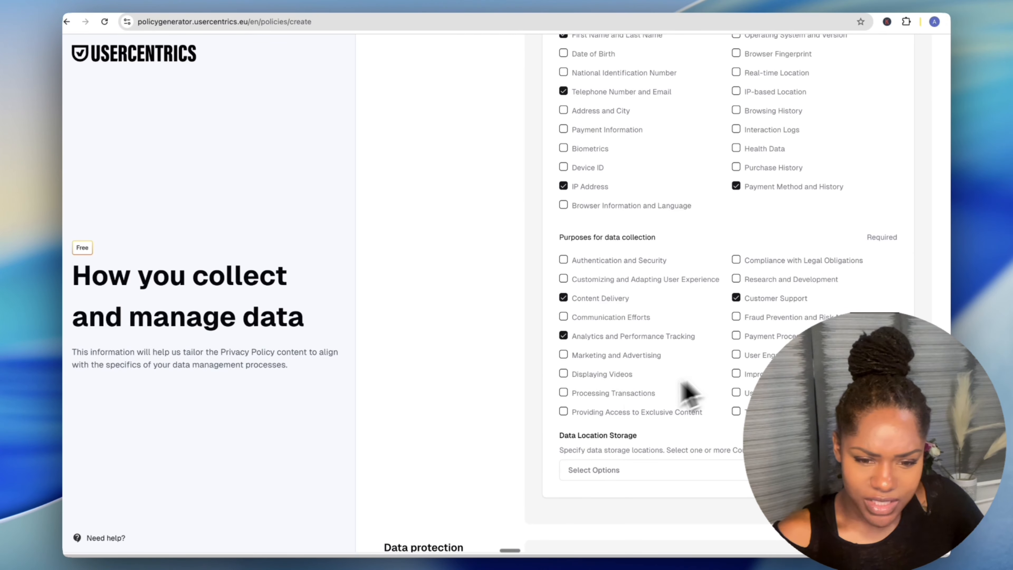
left_click(563, 355)
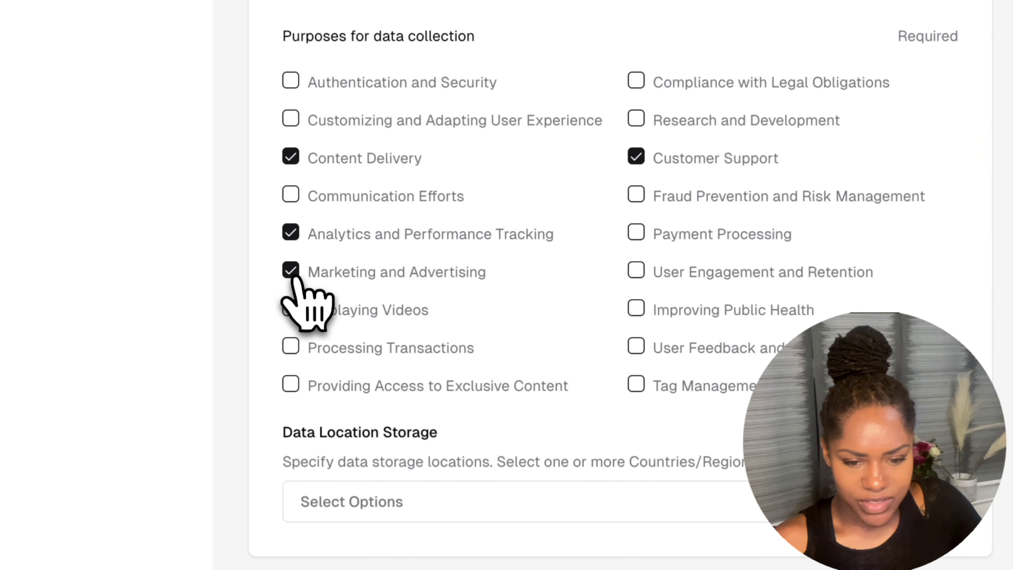
left_click(290, 272)
left_click(290, 233)
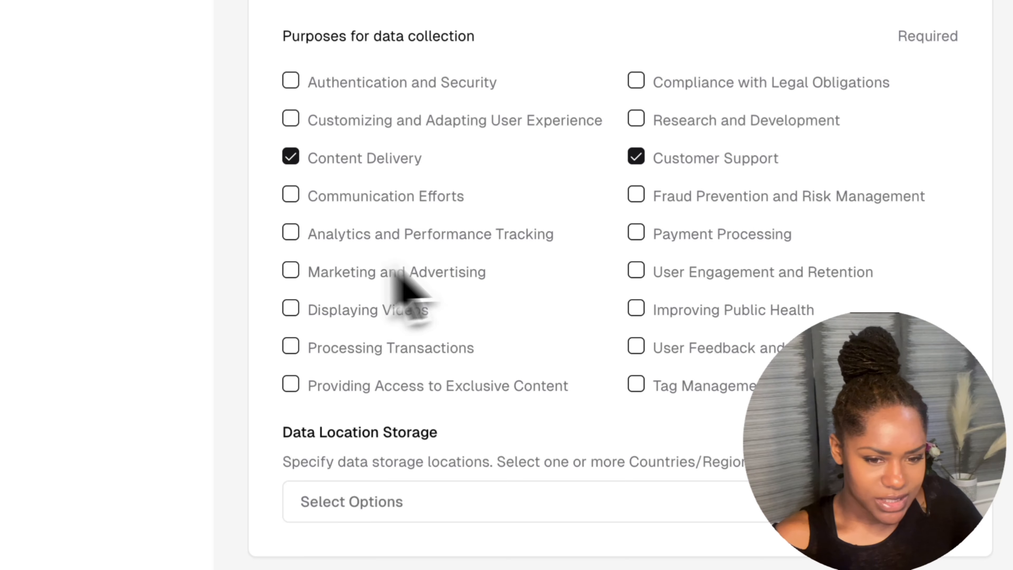
left_click(291, 233)
left_click(292, 271)
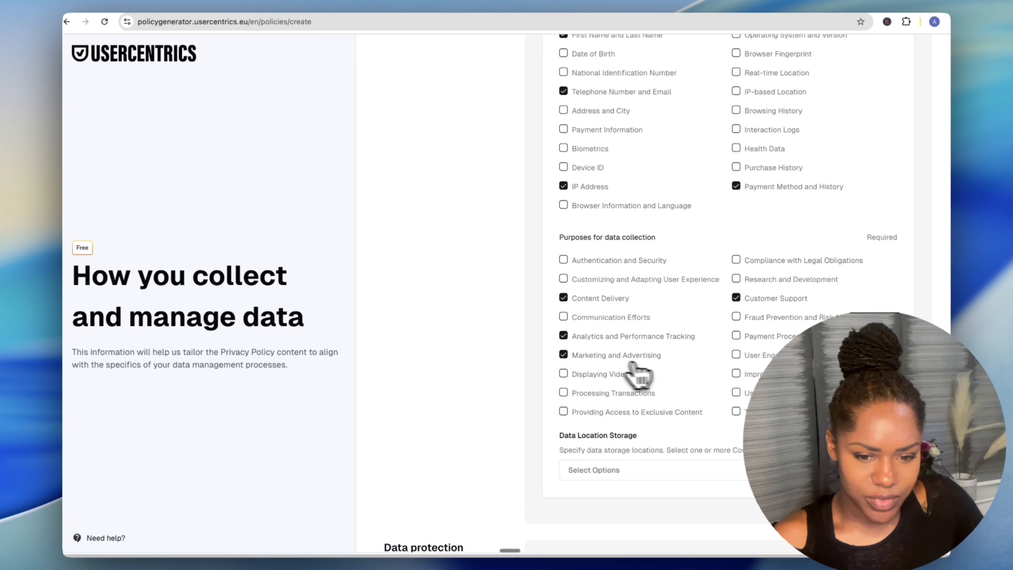
left_click_drag(827, 342, 834, 399)
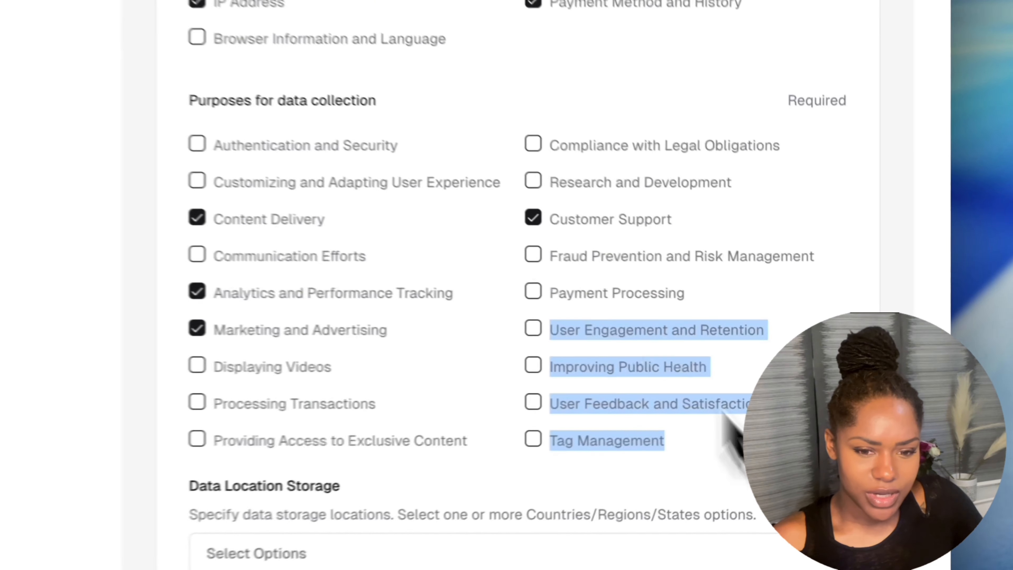
left_click_drag(722, 413, 341, 83)
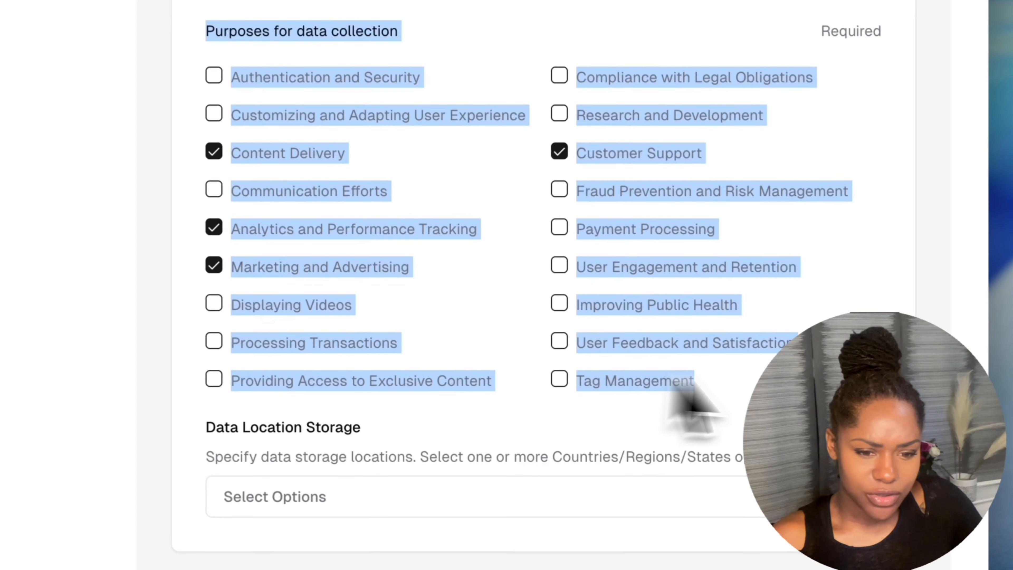
left_click(816, 445)
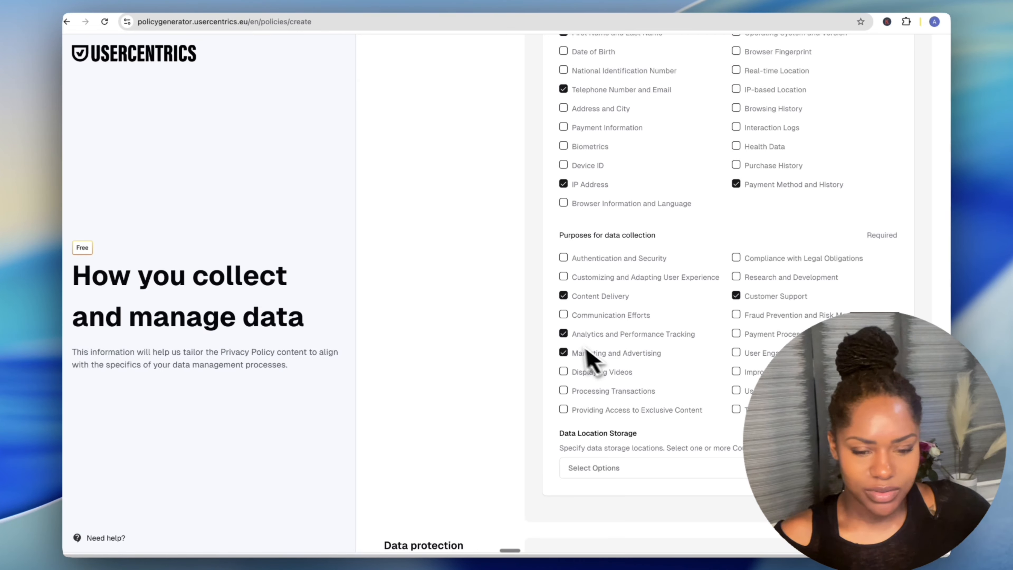
scroll(735, 430, "down", 4)
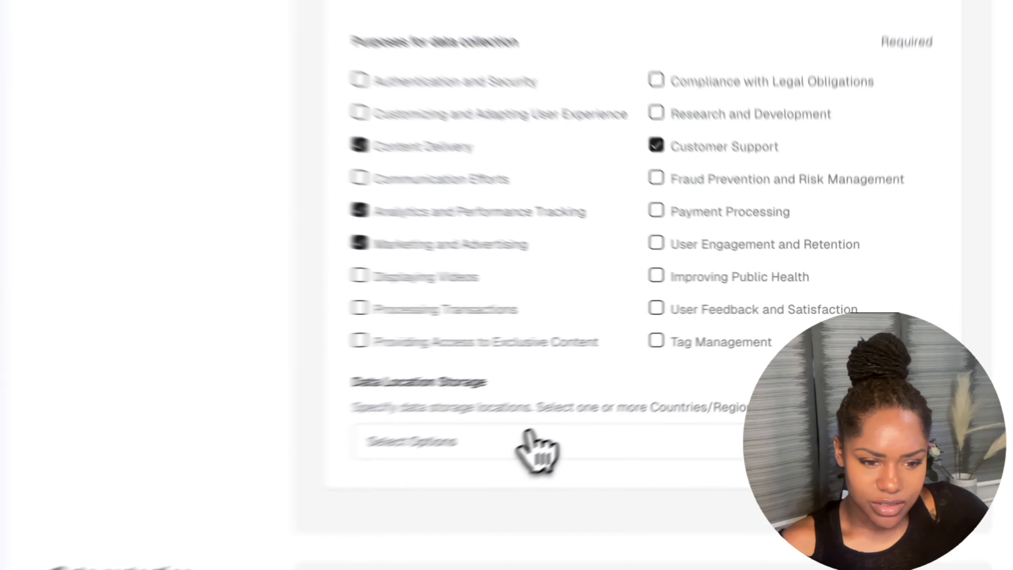
left_click(664, 386)
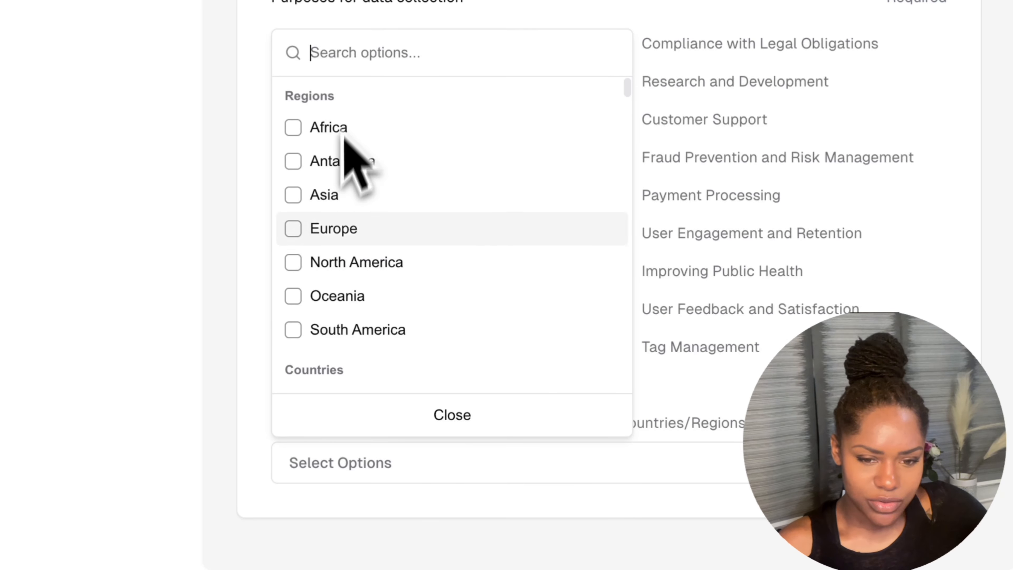
left_click(509, 422)
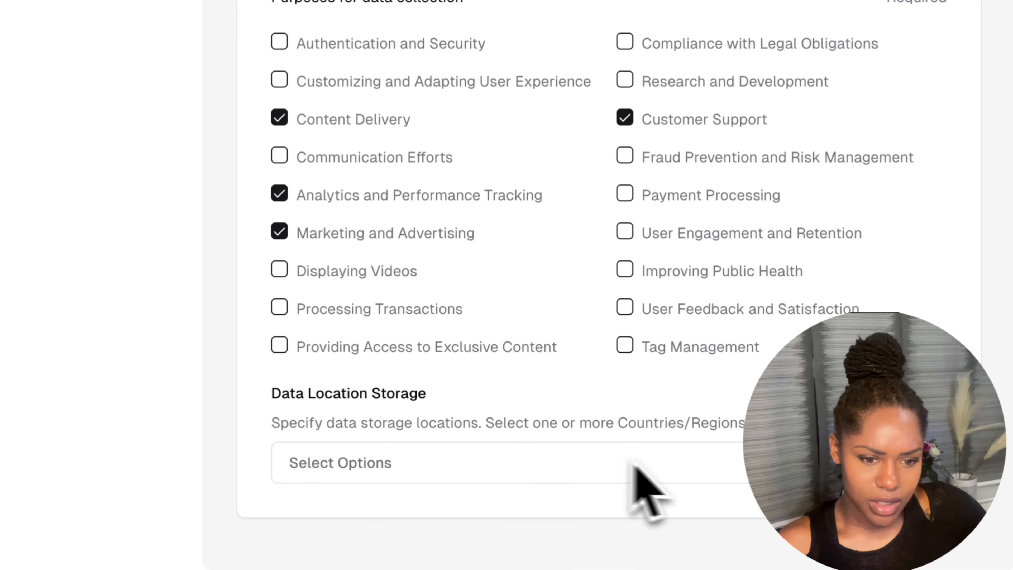
left_click(678, 467)
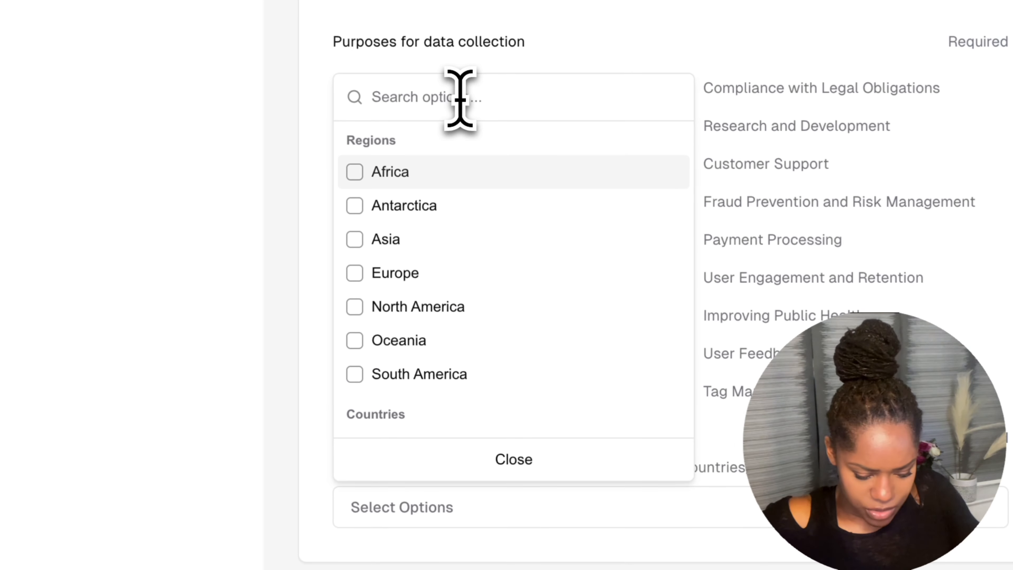
type("uni")
left_click(471, 246)
left_click(555, 498)
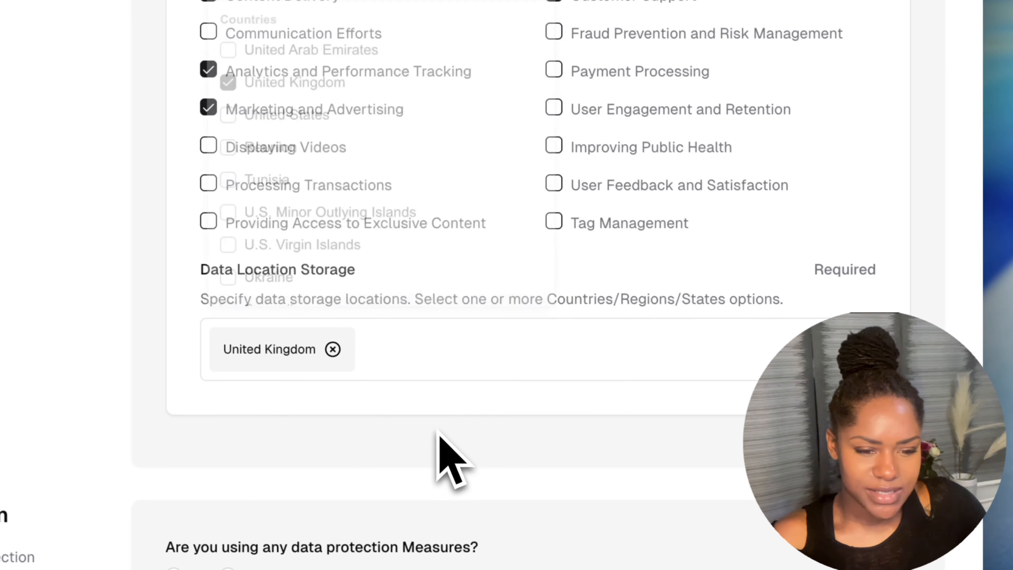
scroll(438, 432, "down", 10)
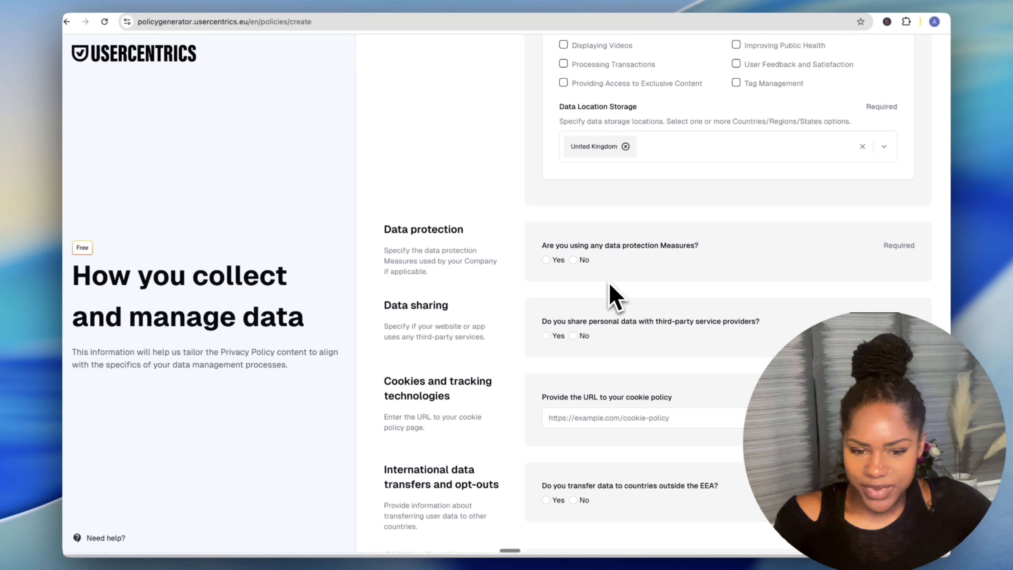
scroll(601, 315, "down", 1)
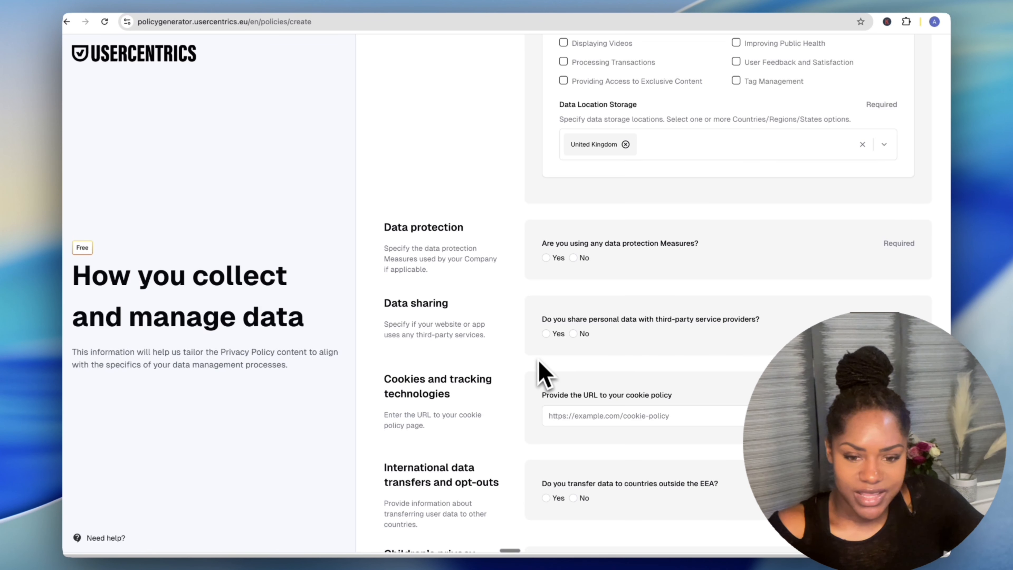
scroll(513, 443, "down", 1)
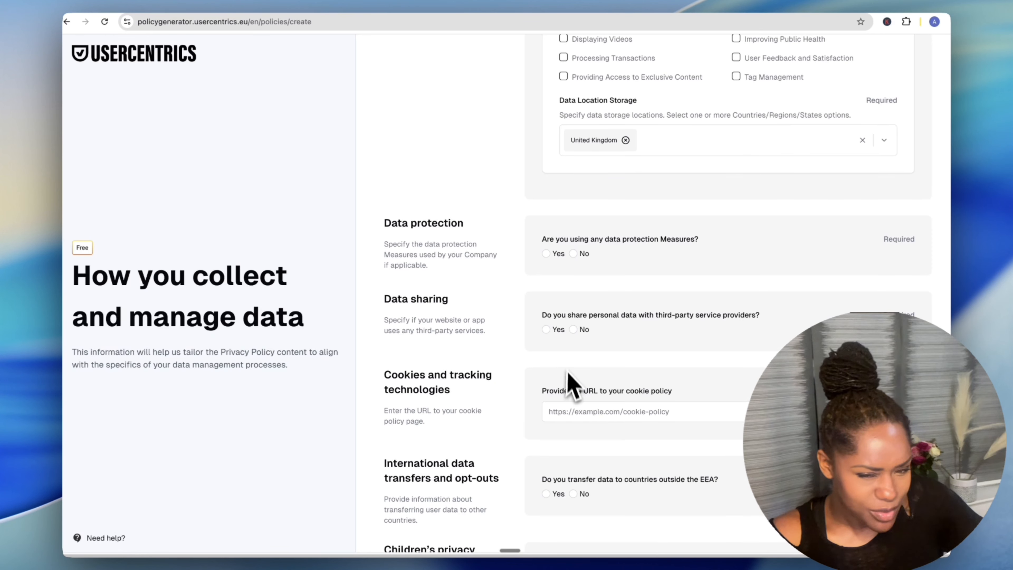
scroll(467, 339, "down", 1)
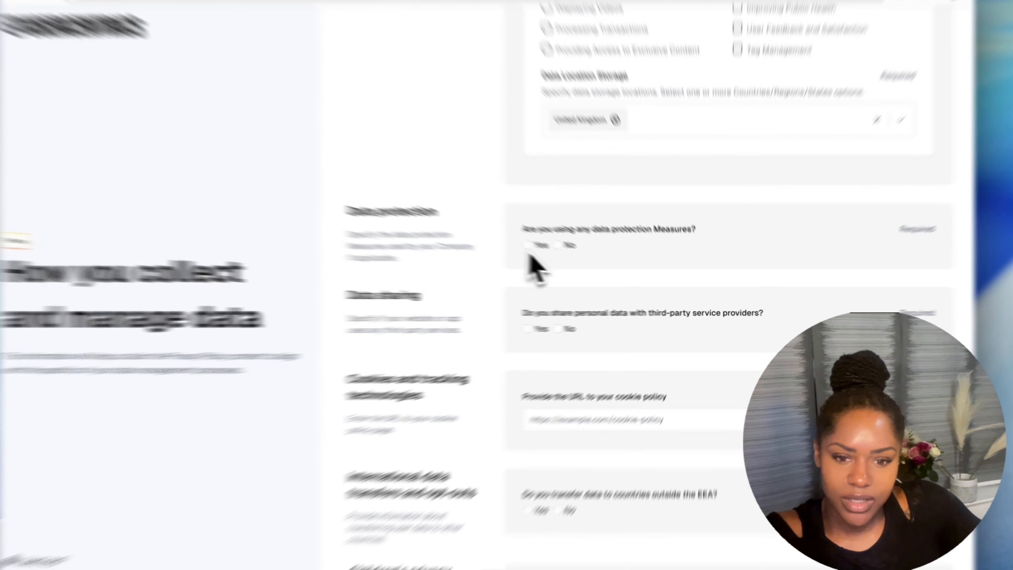
Answer Yes to data protection and pick Encryption, Access Control, and Security Audits and Monitoring.
left_click(545, 251)
left_click(602, 301)
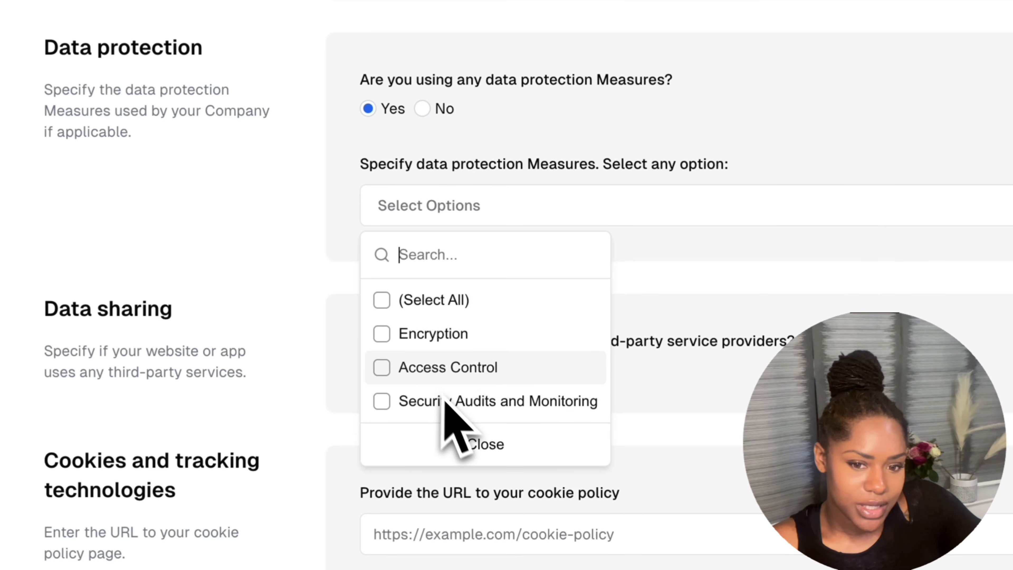
left_click(439, 104)
left_click(424, 110)
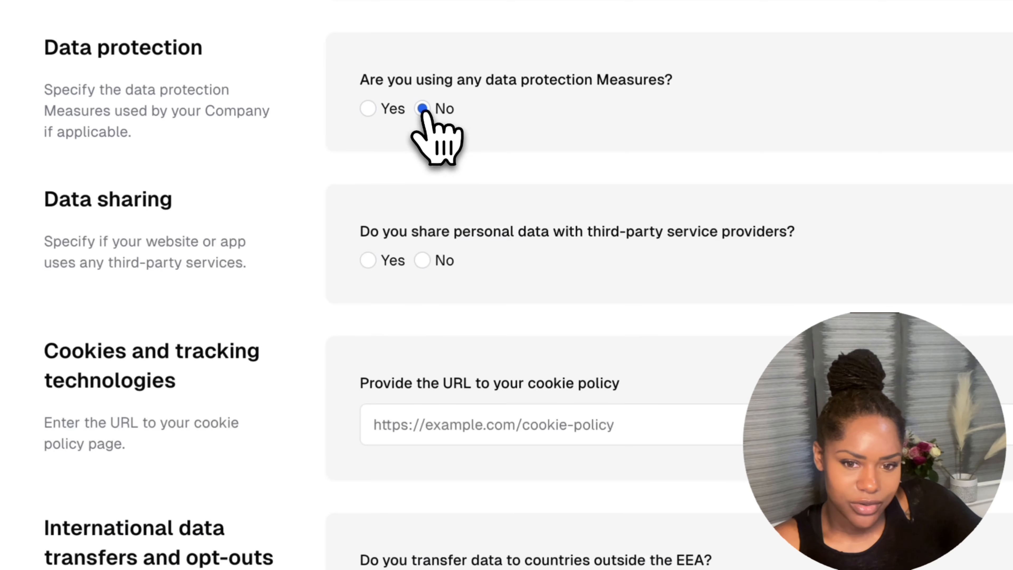
left_click(369, 109)
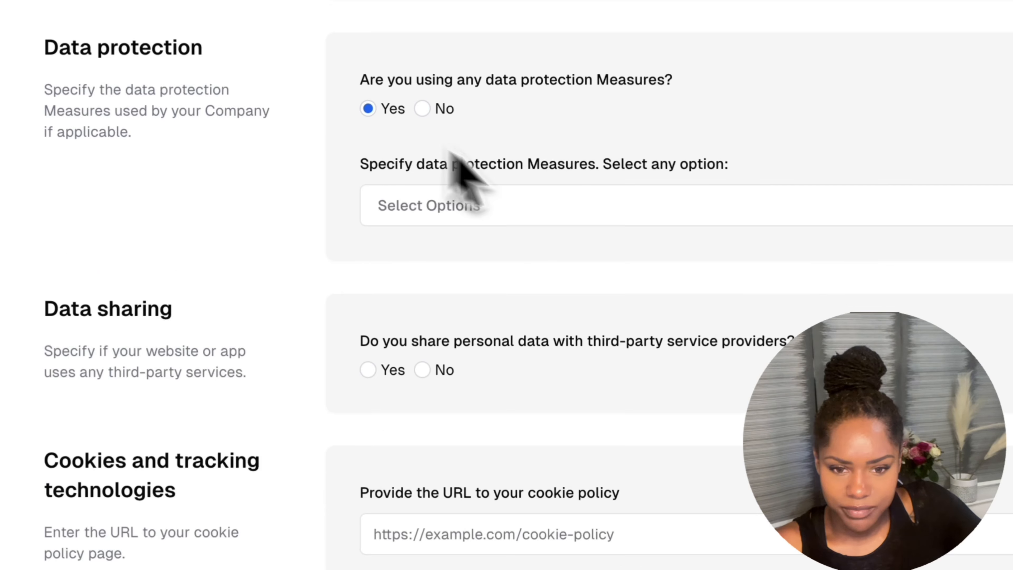
left_click(566, 206)
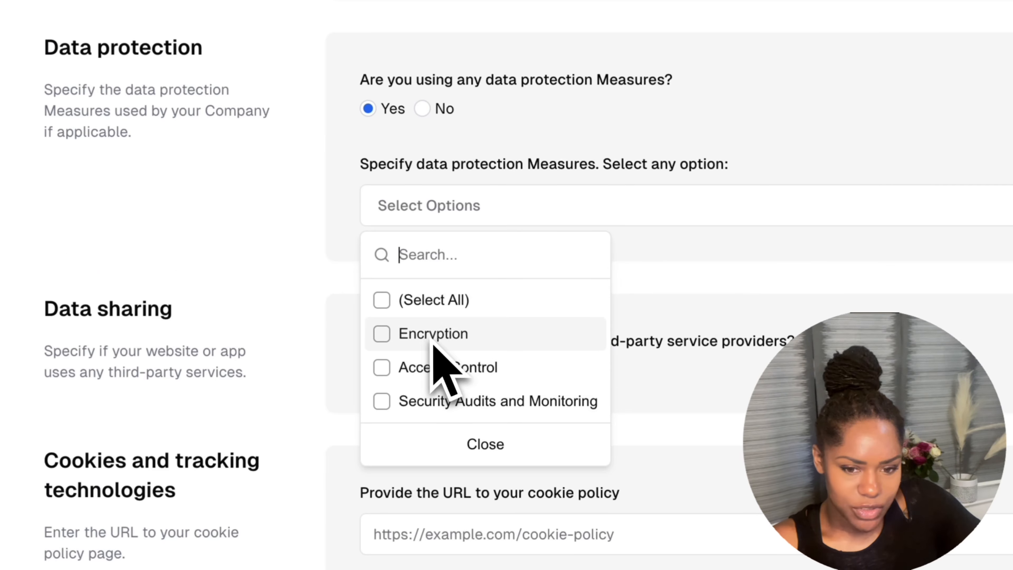
left_click(459, 335)
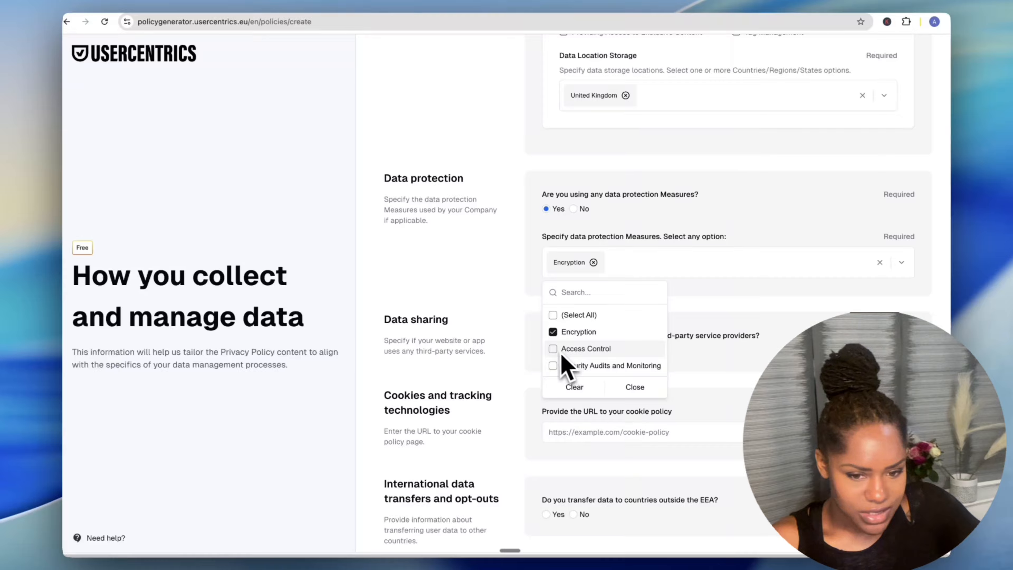
left_click(555, 348)
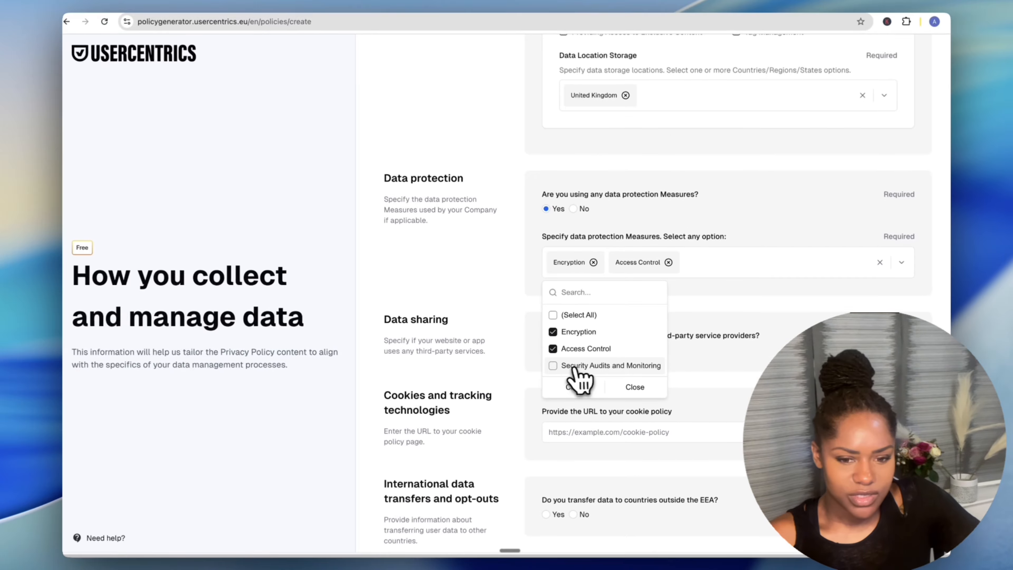
left_click(424, 280)
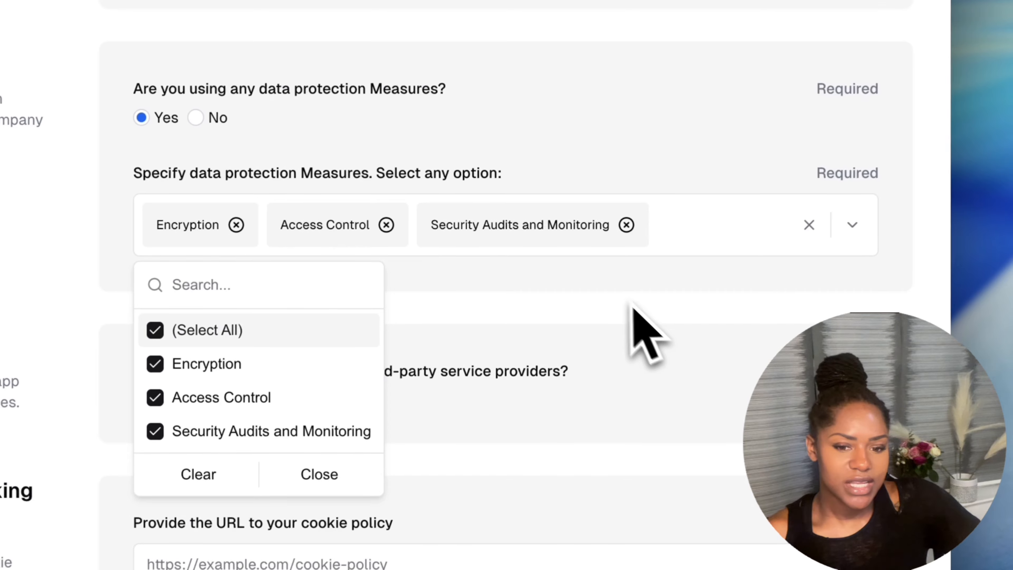
left_click(606, 304)
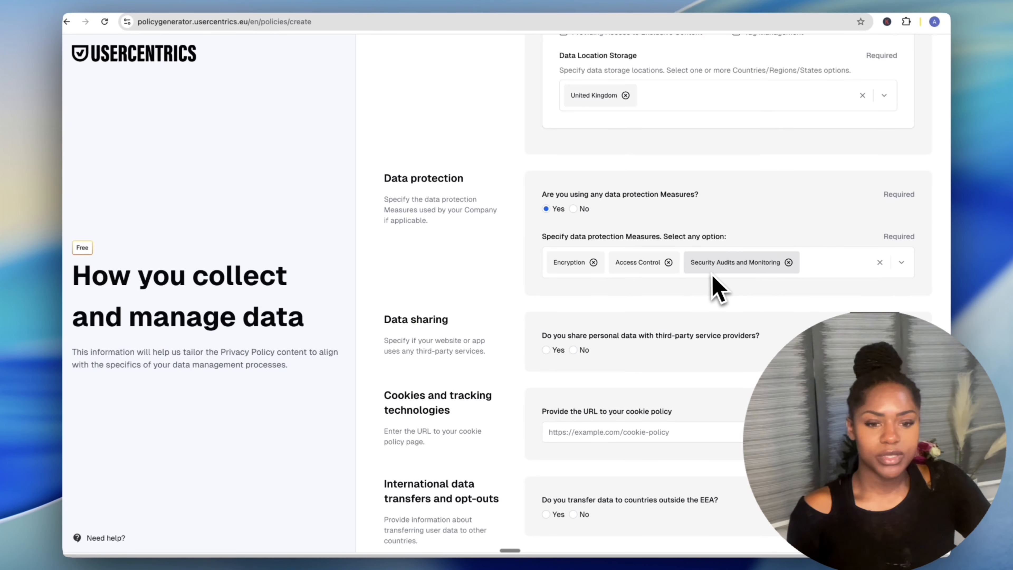
scroll(712, 279, "down", 1)
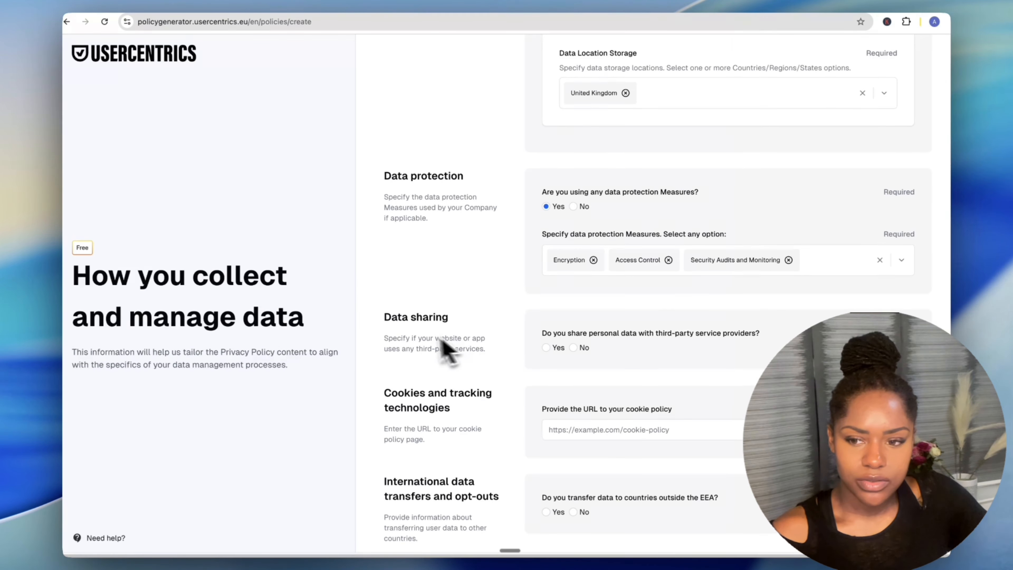
scroll(492, 351, "down", 1)
Answer Yes to third-party data sharing and No to using a Consent Management Platform.
scroll(495, 340, "down", 4)
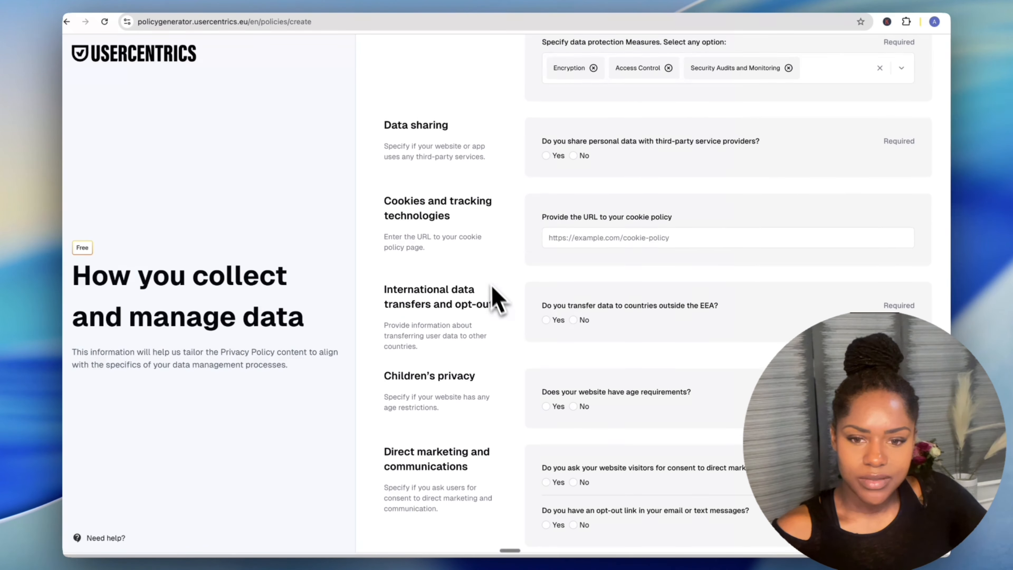
scroll(519, 260, "up", 1)
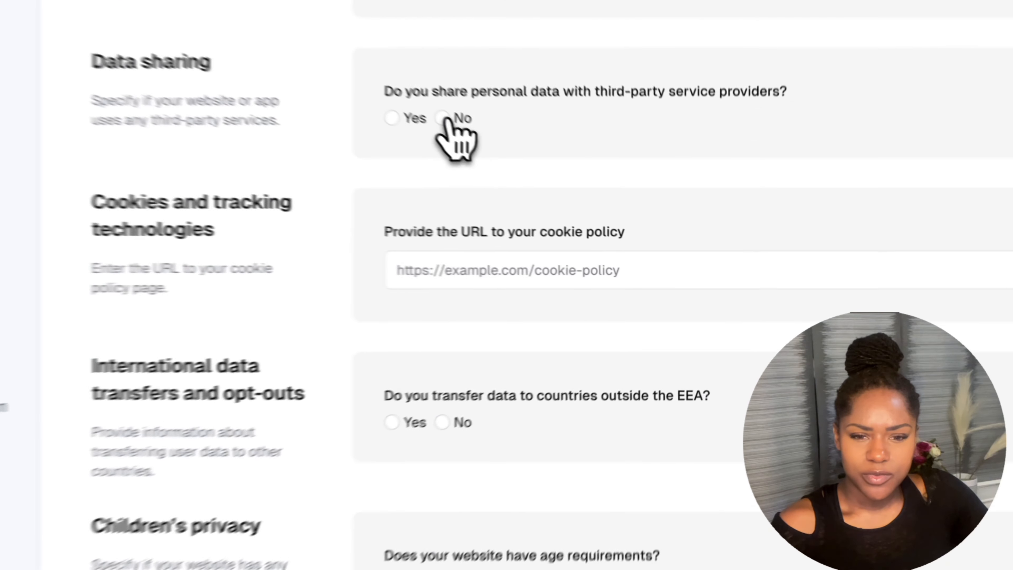
left_click(574, 196)
left_click(547, 196)
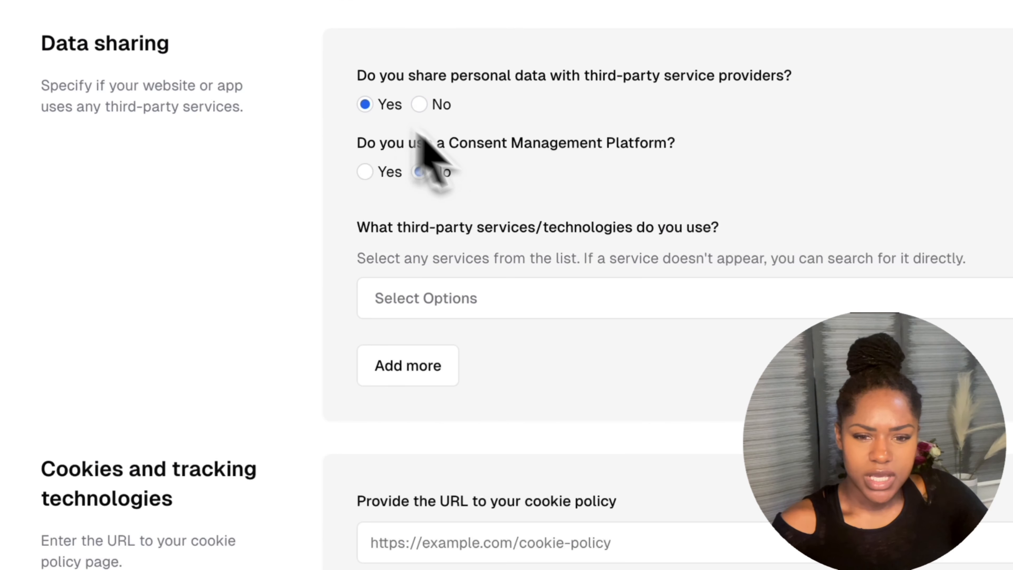
left_click(573, 230)
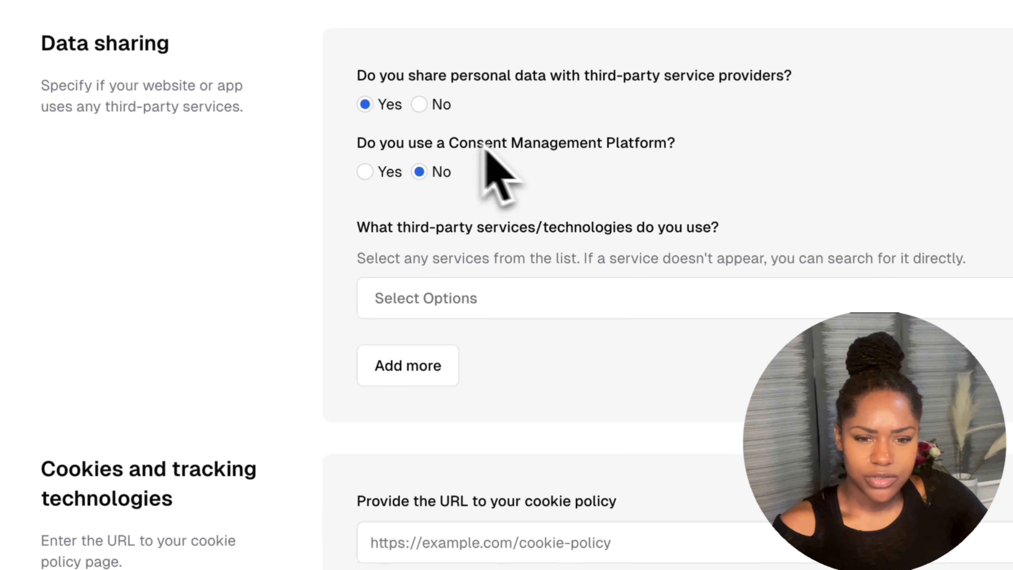
Select Google Ads and Cloudflare as third-party services.
left_click(543, 304)
scroll(471, 483, "down", 3)
scroll(466, 471, "up", 3)
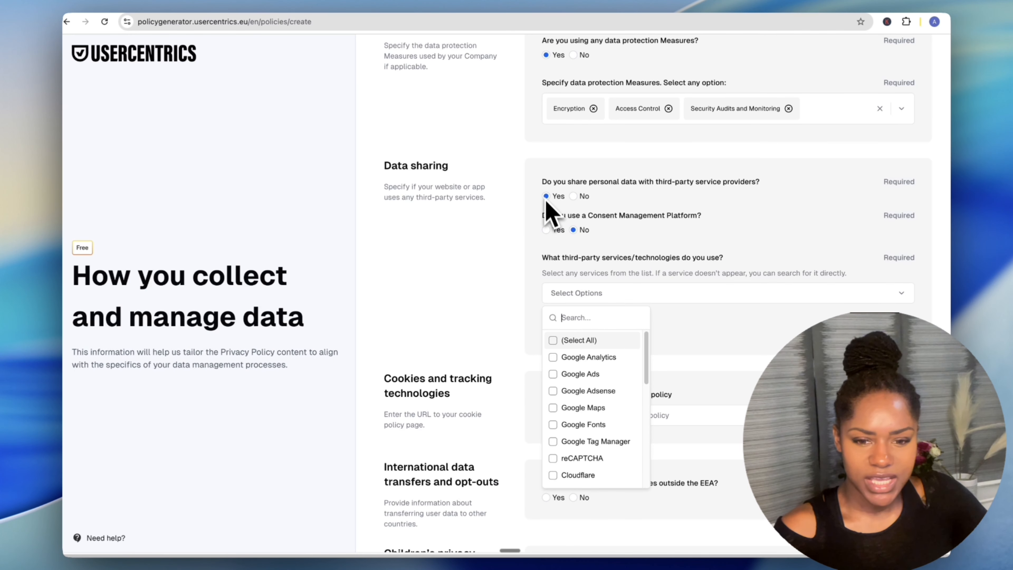
scroll(595, 395, "down", 4)
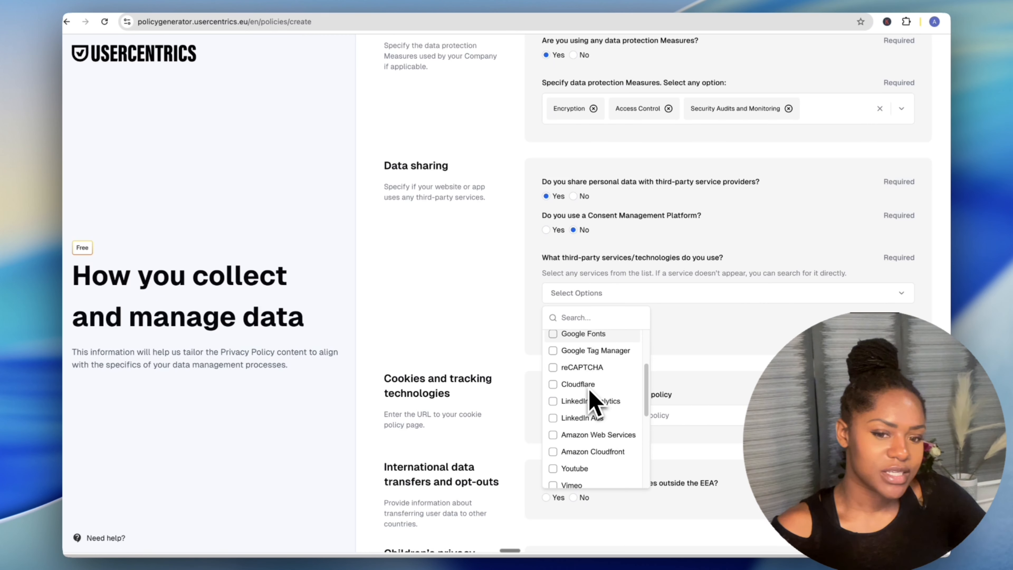
scroll(594, 399, "up", 4)
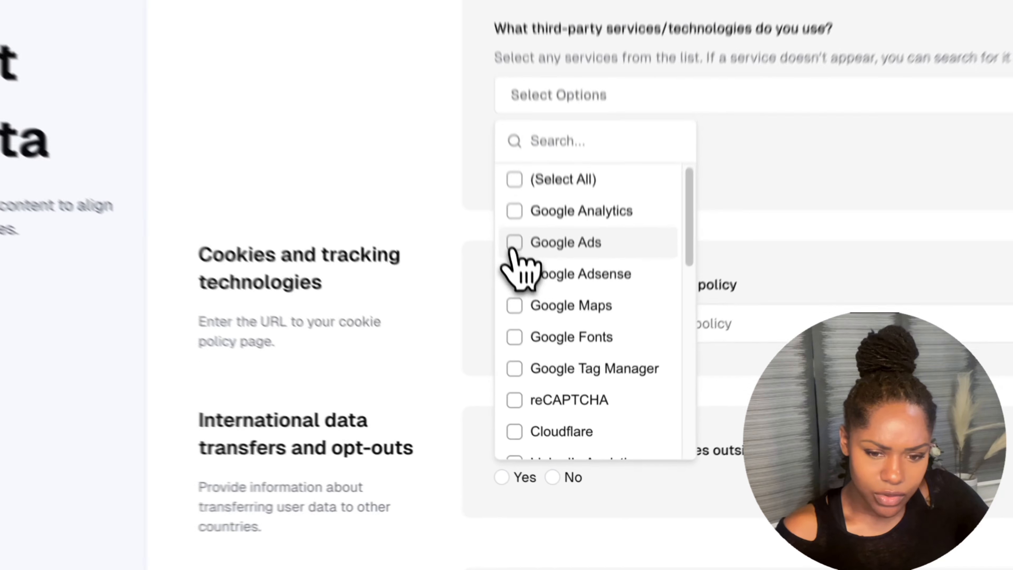
left_click(558, 372)
scroll(559, 395, "down", 1)
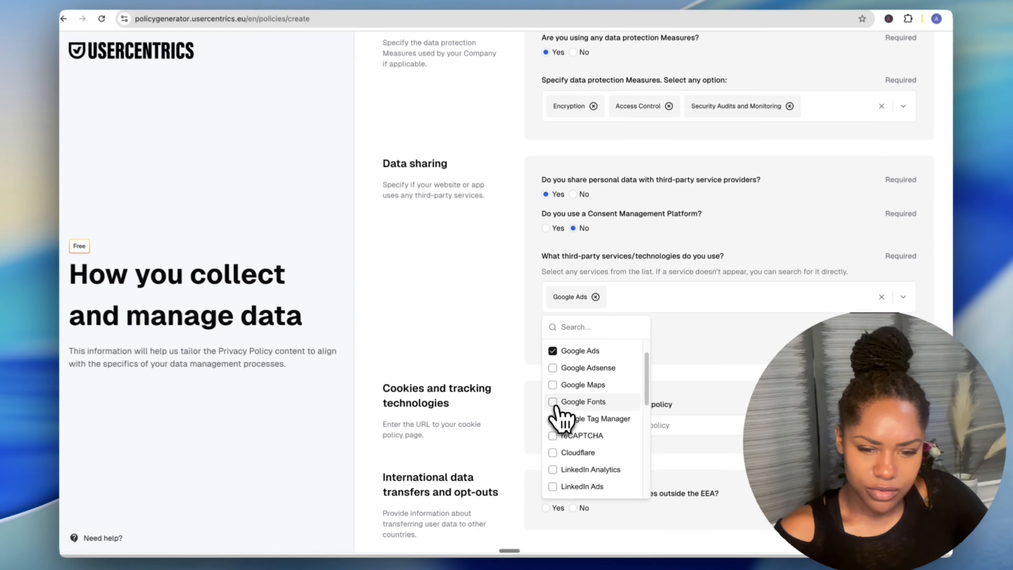
scroll(558, 411, "down", 3)
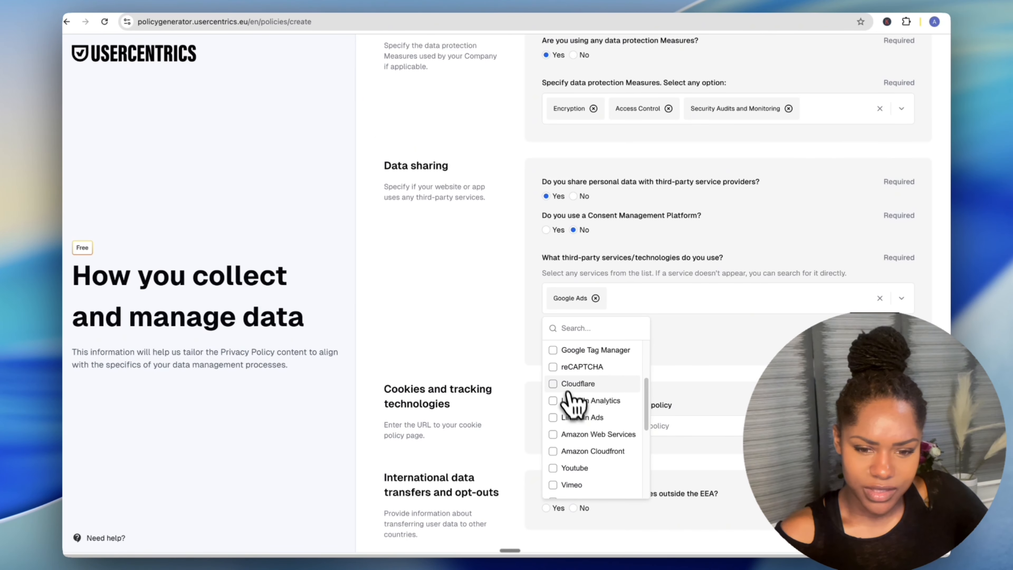
left_click(554, 384)
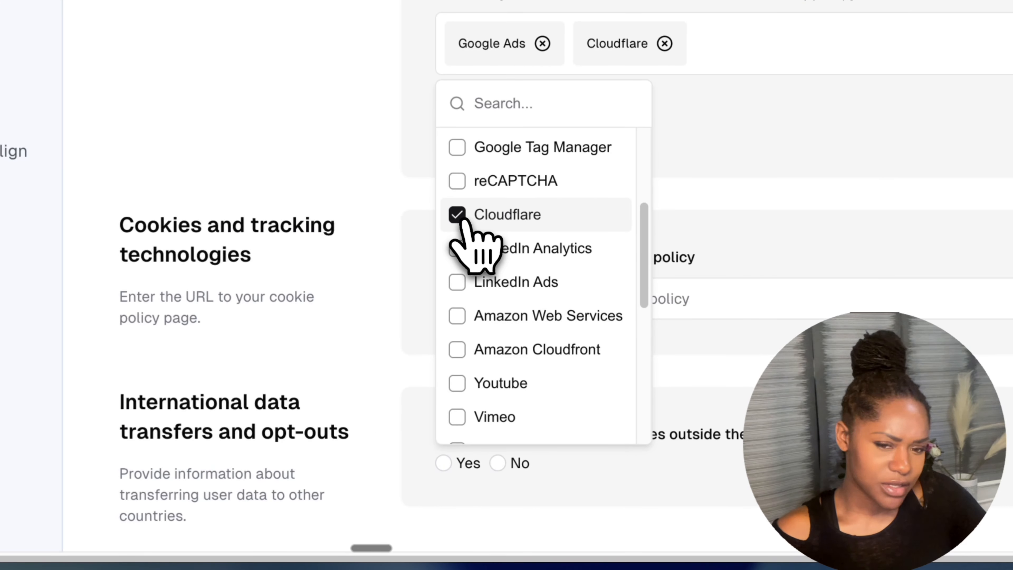
scroll(498, 284, "down", 10)
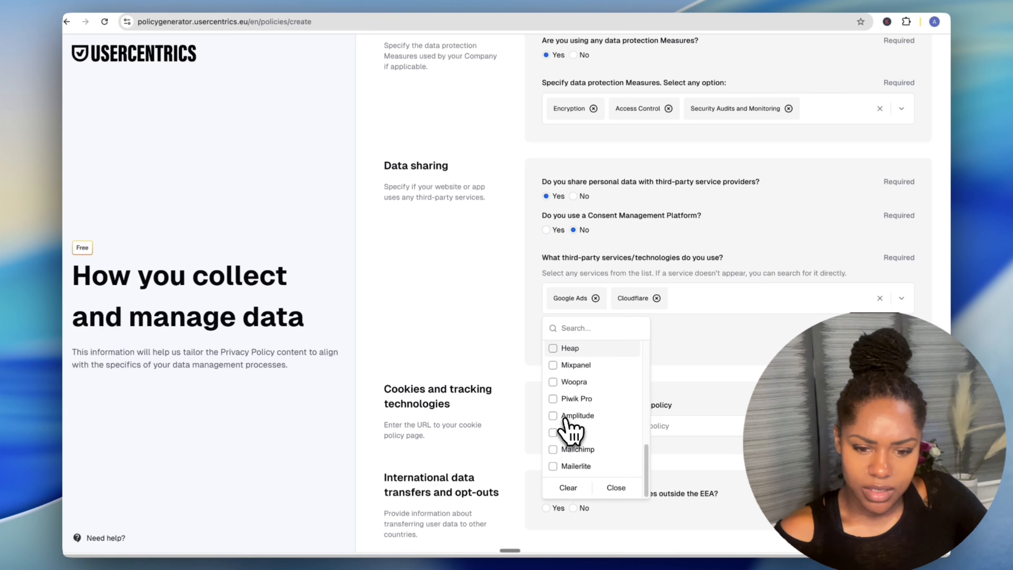
scroll(582, 439, "up", 15)
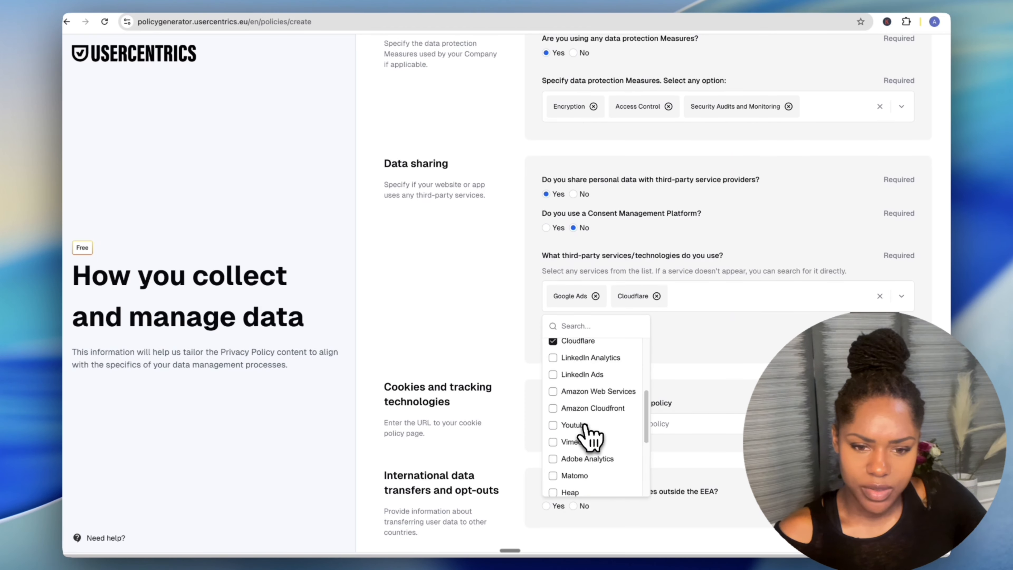
scroll(628, 411, "down", 1)
left_click(711, 499)
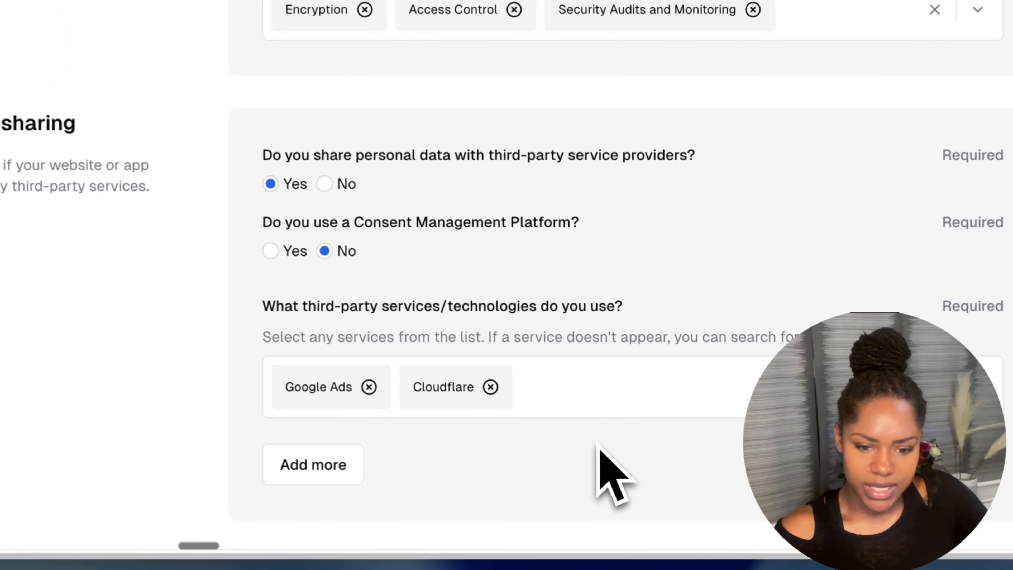
Add a blank Service 1 entry and remove it again.
scroll(711, 499, "down", 4)
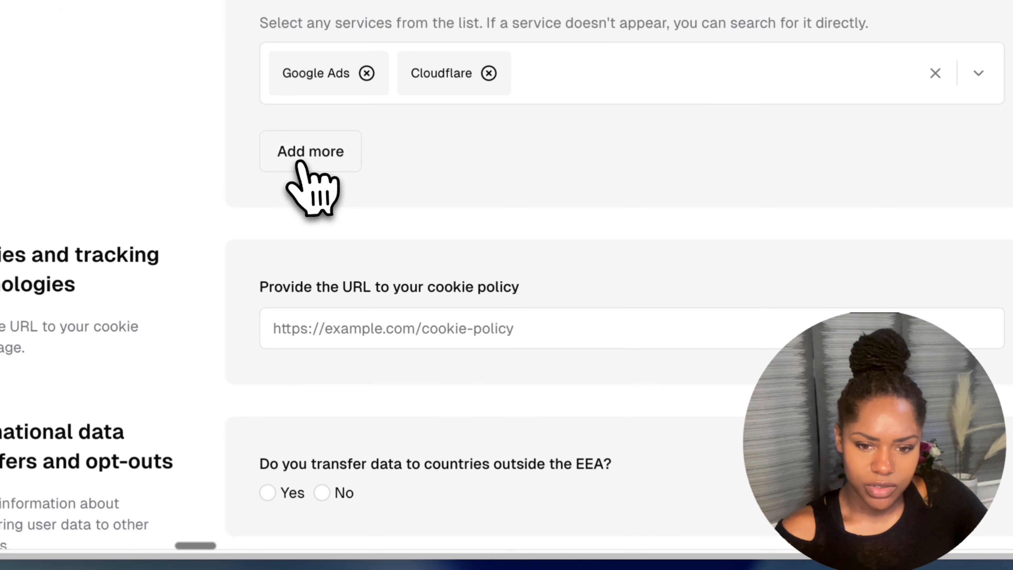
left_click(301, 163)
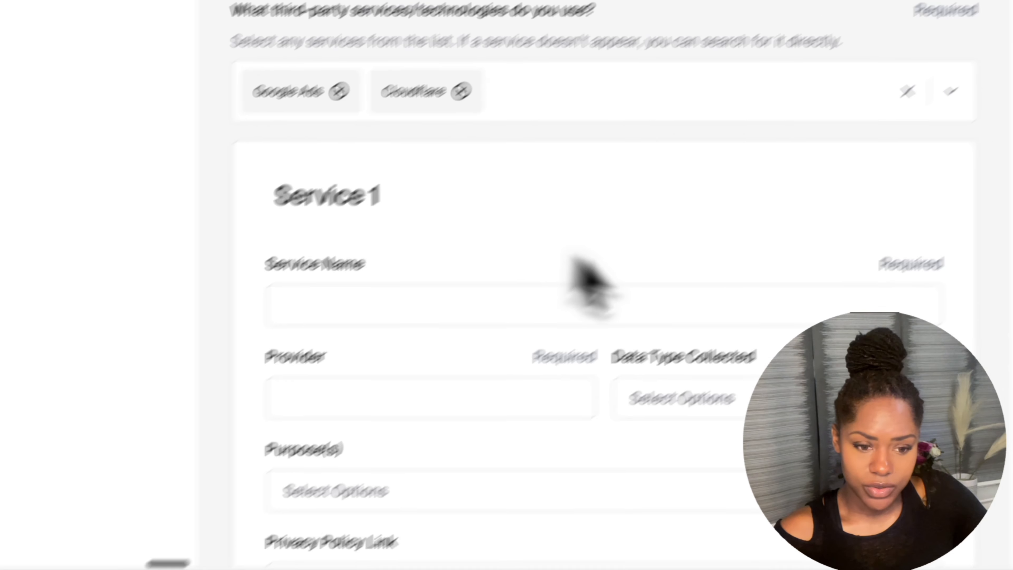
scroll(889, 305, "down", 10)
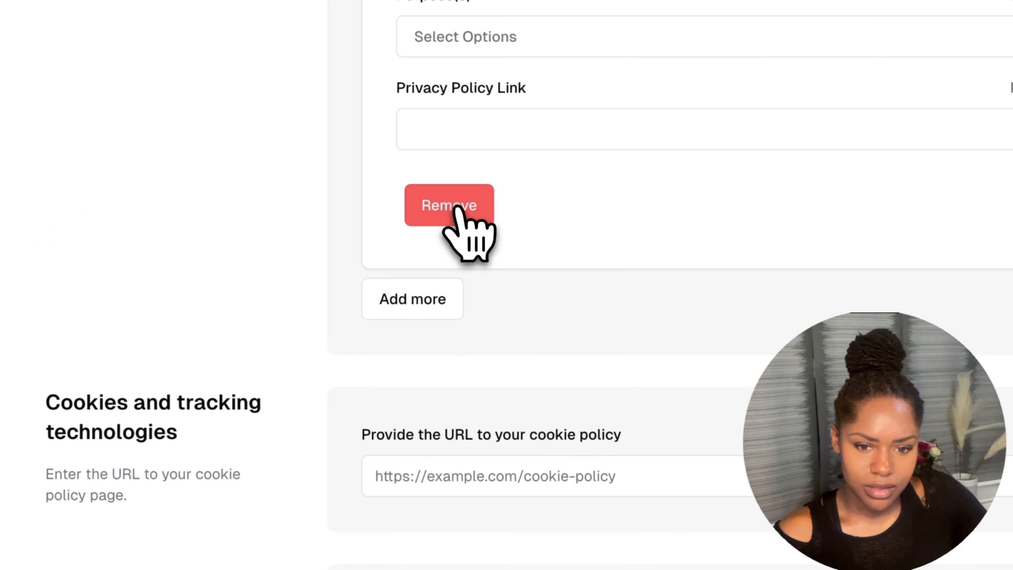
left_click(455, 208)
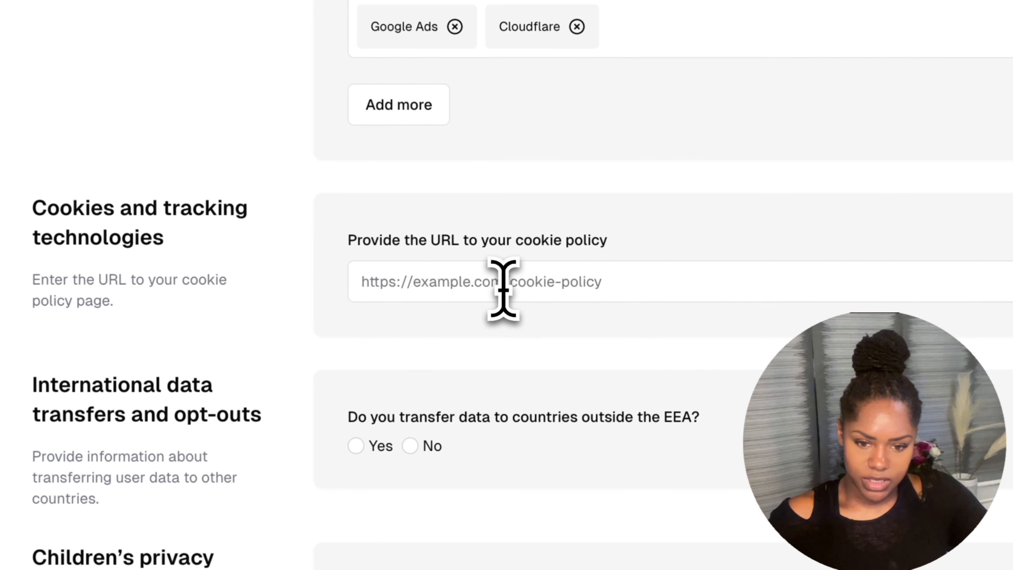
Begin the cookie policy URL and answer Yes to direct-marketing consent and email opt-out links.
left_click(627, 316)
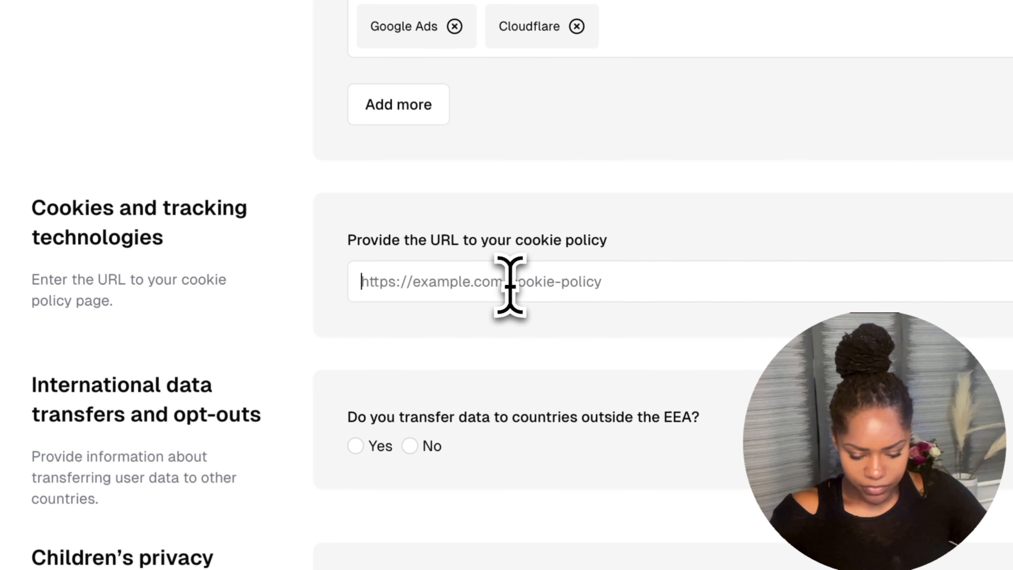
type("h")
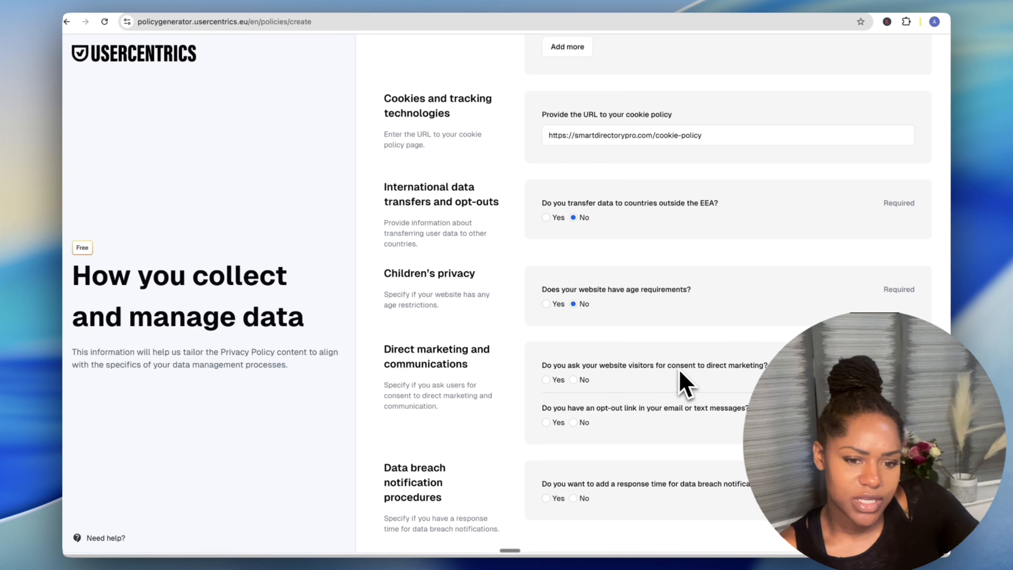
left_click(560, 381)
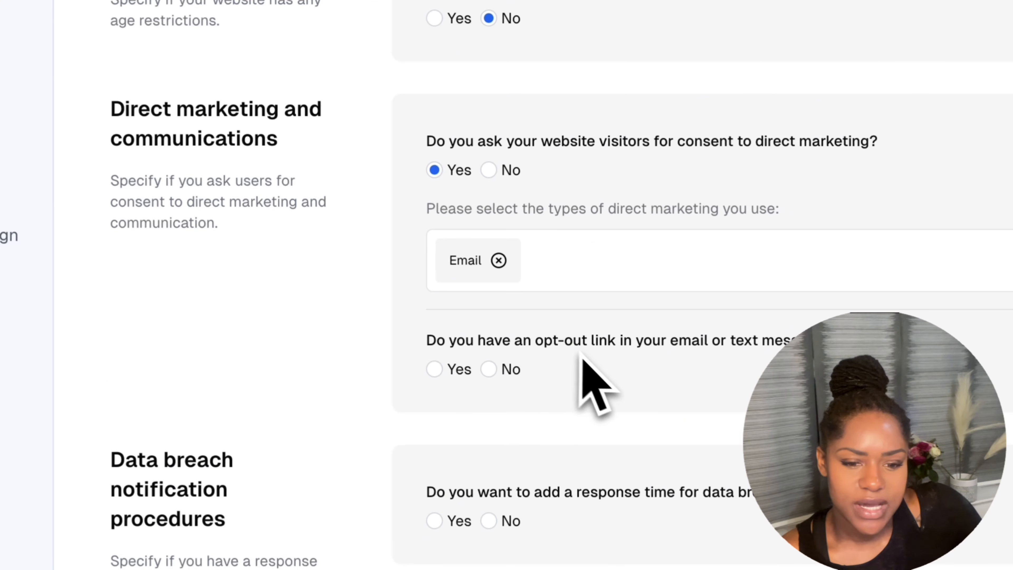
left_click(437, 374)
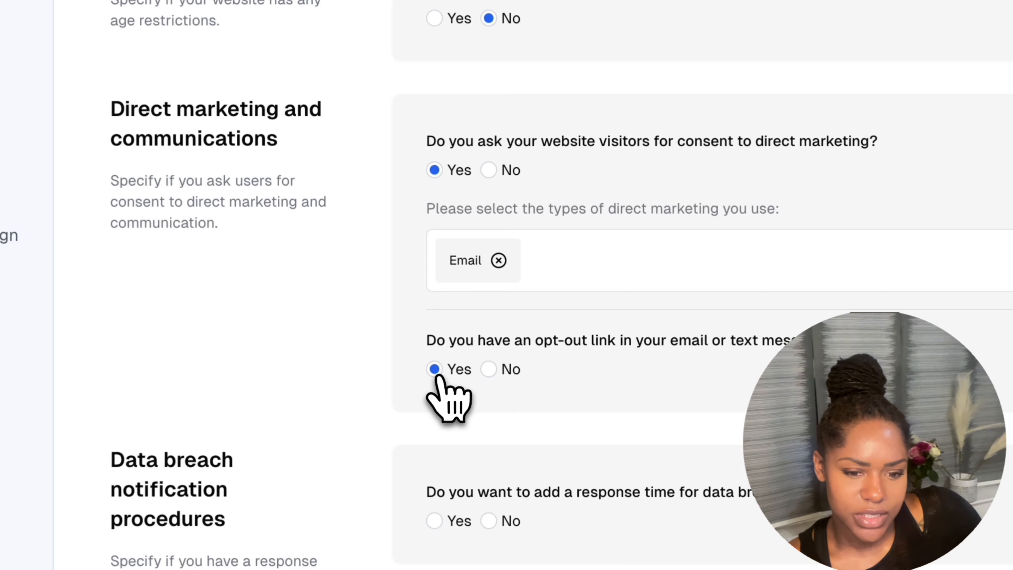
scroll(514, 419, "down", 5)
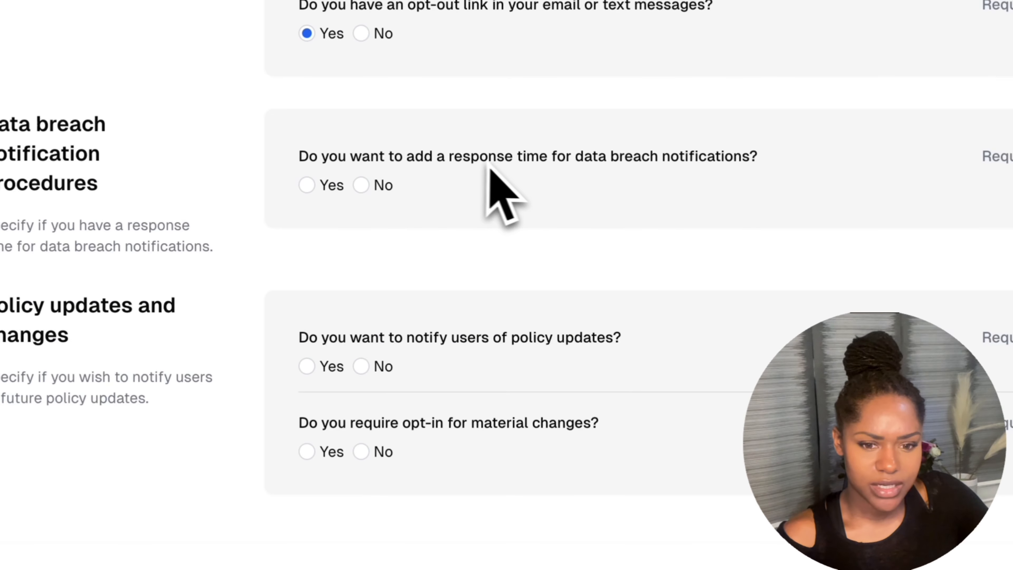
Answer No to breach response time, update notifications and opt-in for changes, then generate the policy.
left_click(362, 186)
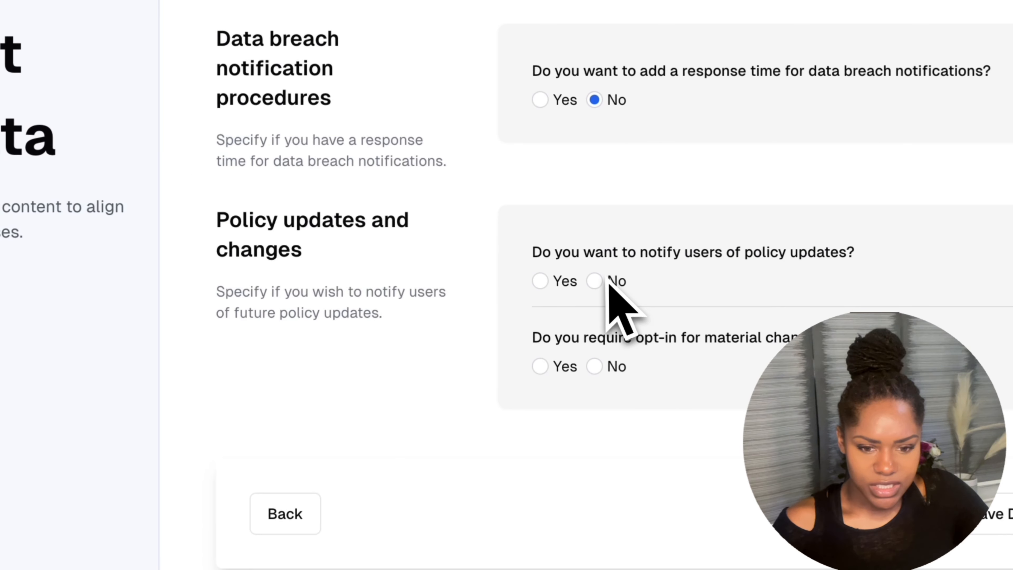
left_click(616, 283)
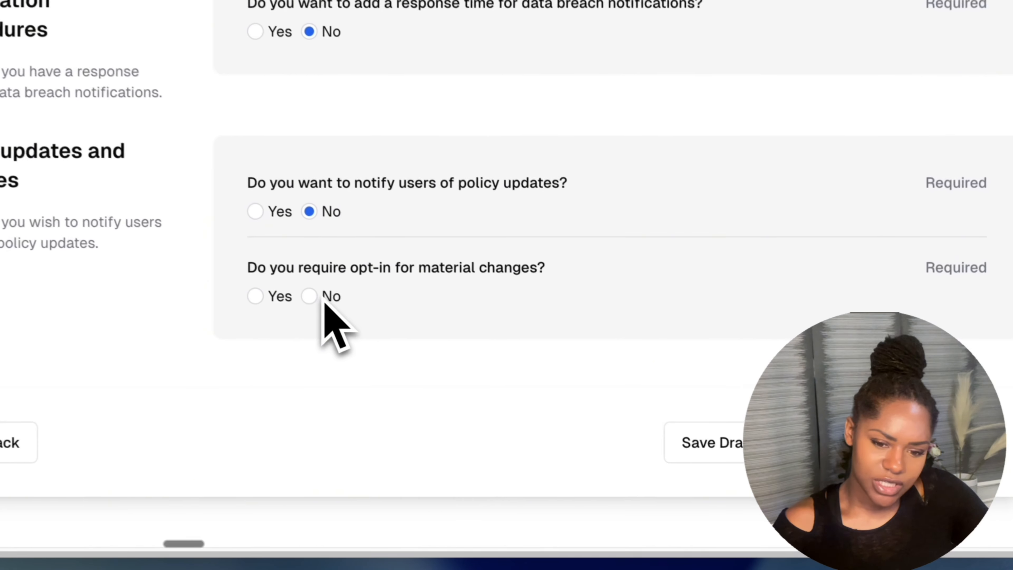
left_click(574, 426)
left_click(818, 442)
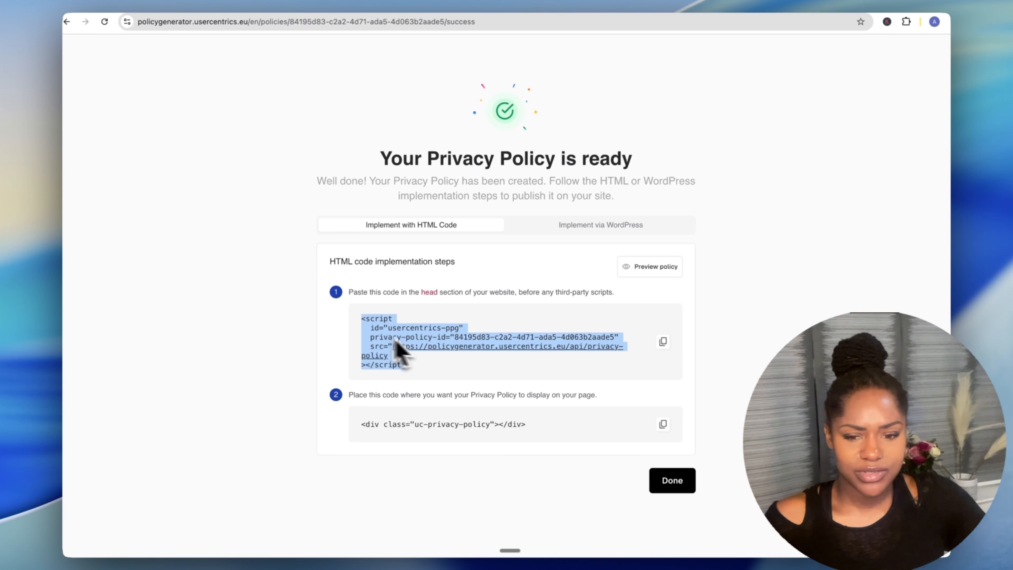
Select the head script snippet and copy it.
left_click(542, 370)
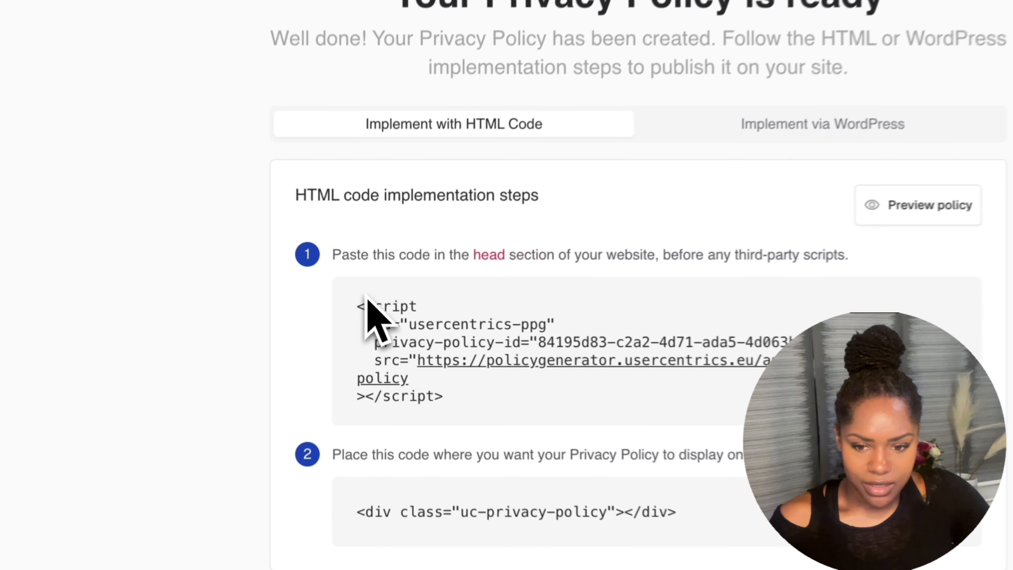
left_click_drag(365, 314, 352, 309)
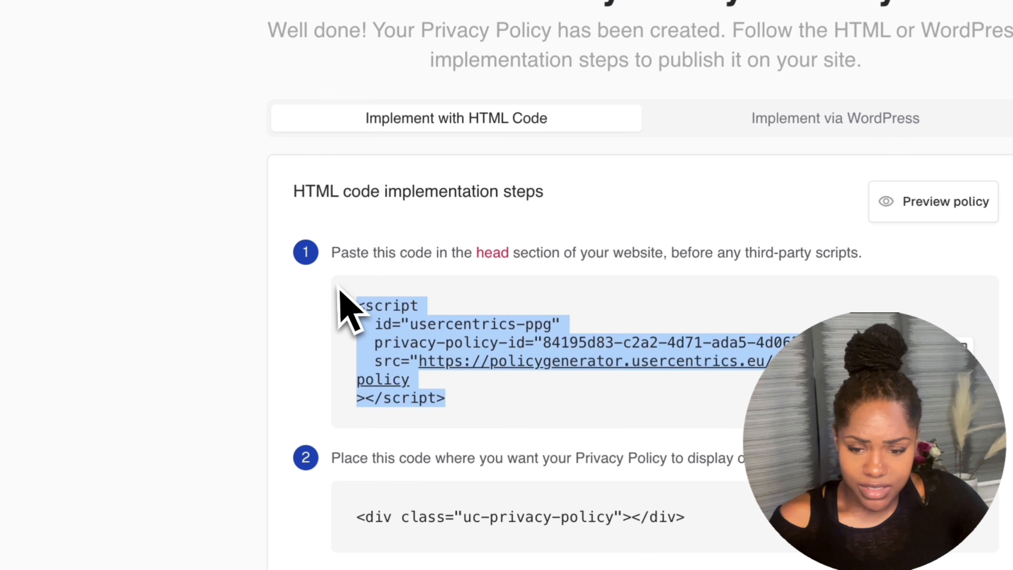
left_click_drag(336, 214, 339, 184)
left_click_drag(482, 415, 339, 316)
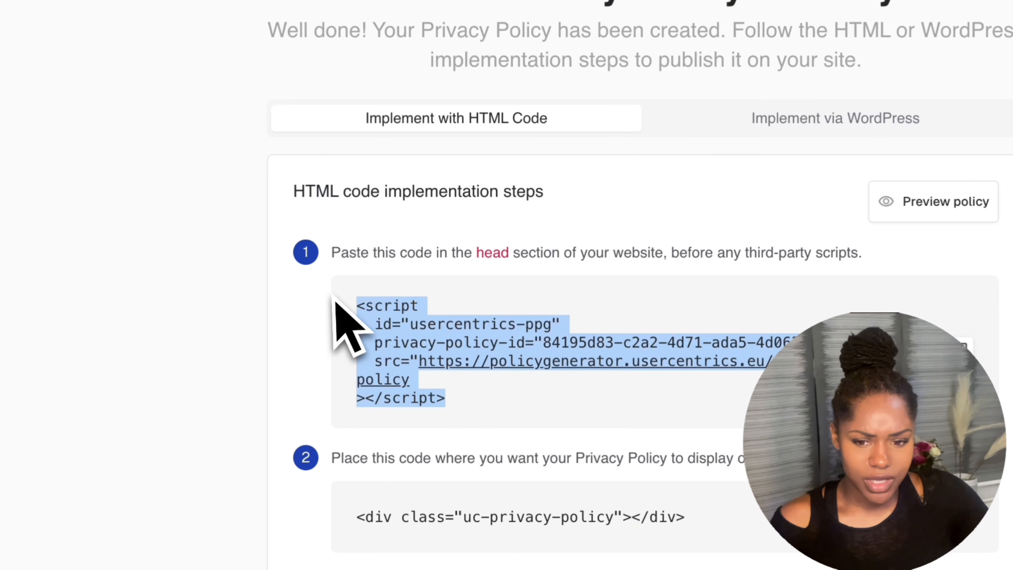
left_click(961, 348)
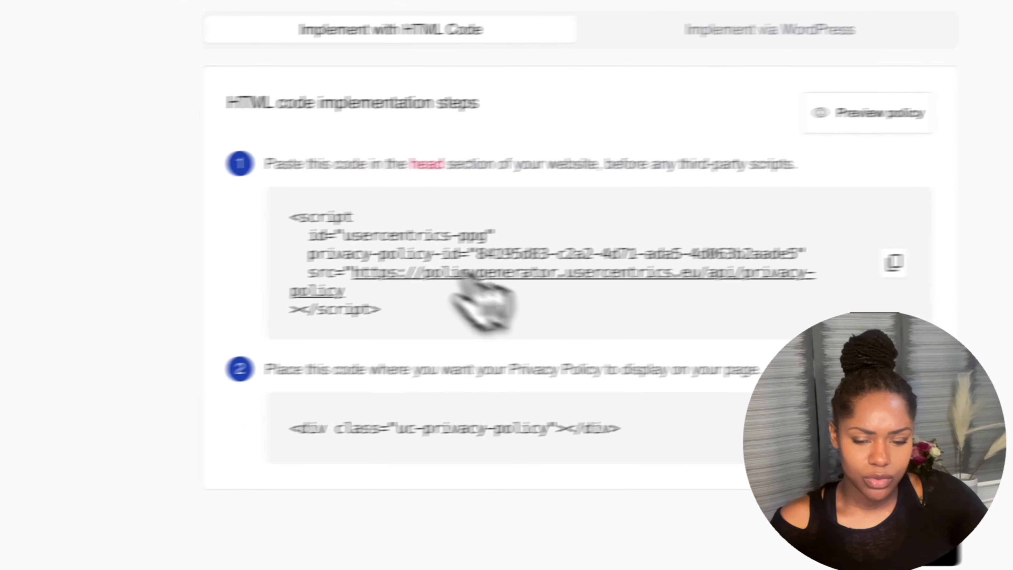
Select the script snippet and the uc-privacy-policy div line in turn.
left_click_drag(233, 344, 101, 246)
left_click(100, 236)
left_click_drag(435, 307, 339, 208)
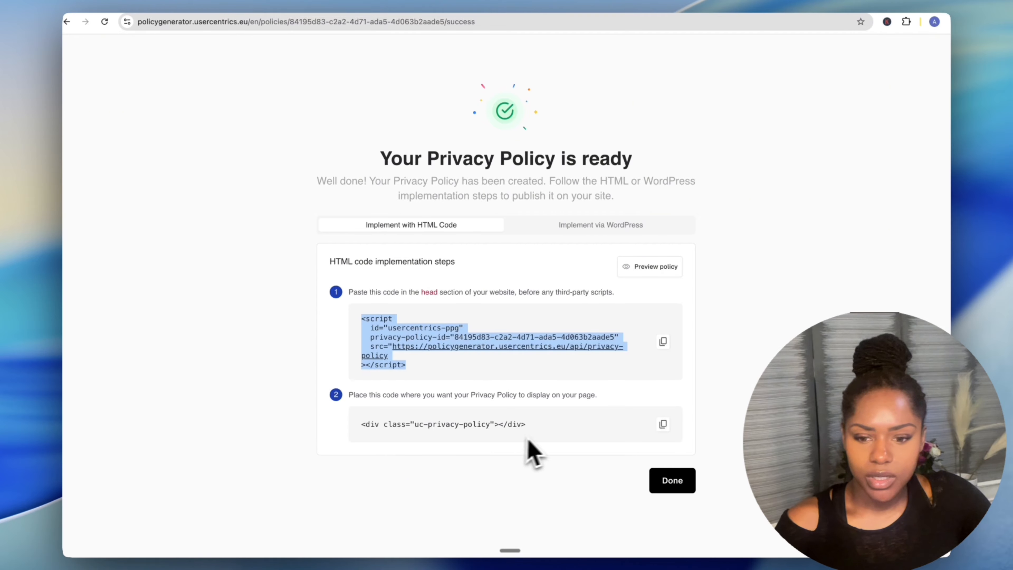
left_click_drag(376, 396, 517, 404)
left_click(570, 420)
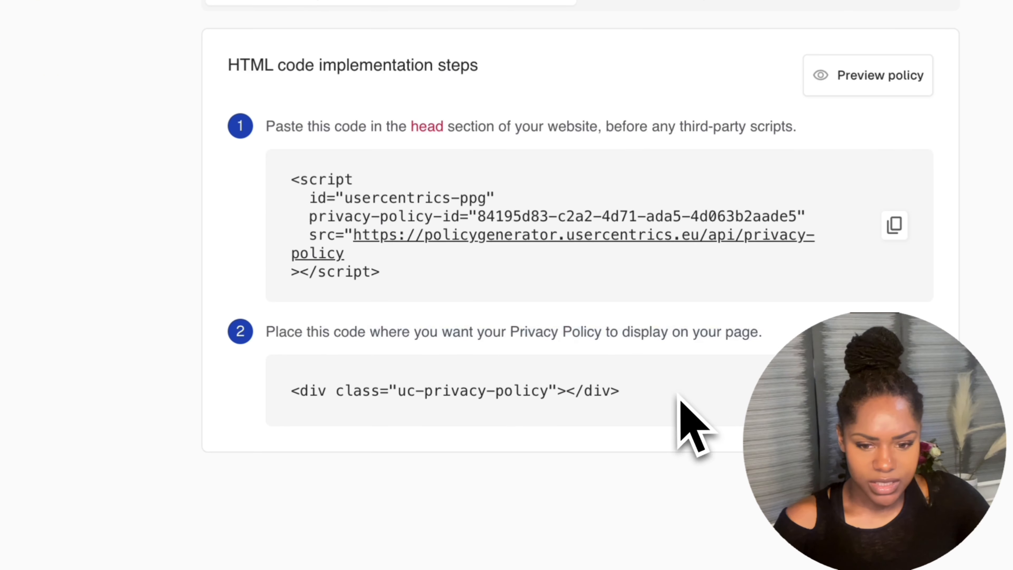
left_click_drag(677, 393, 355, 362)
left_click(301, 376)
left_click_drag(417, 278, 285, 156)
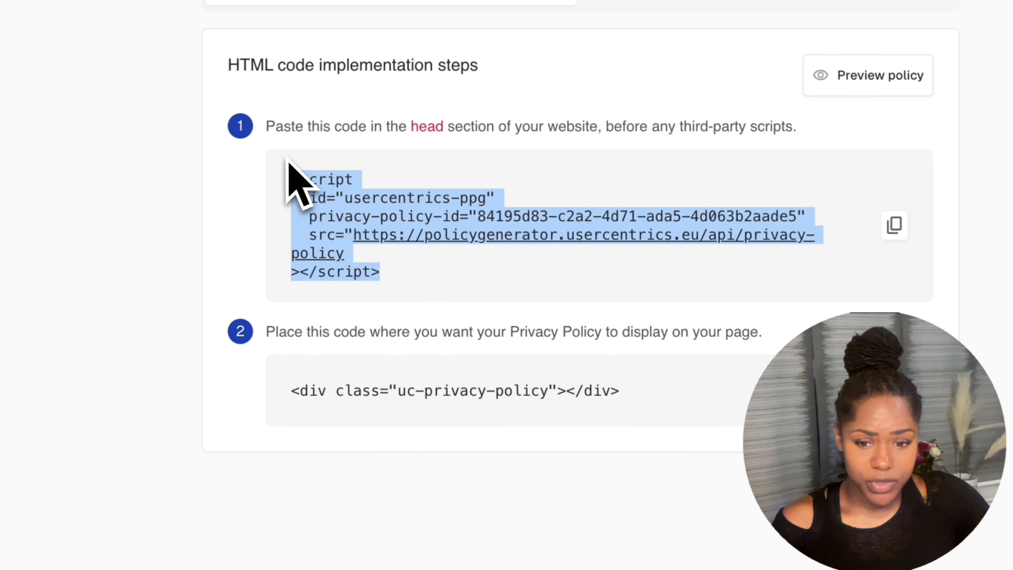
left_click_drag(671, 416, 295, 385)
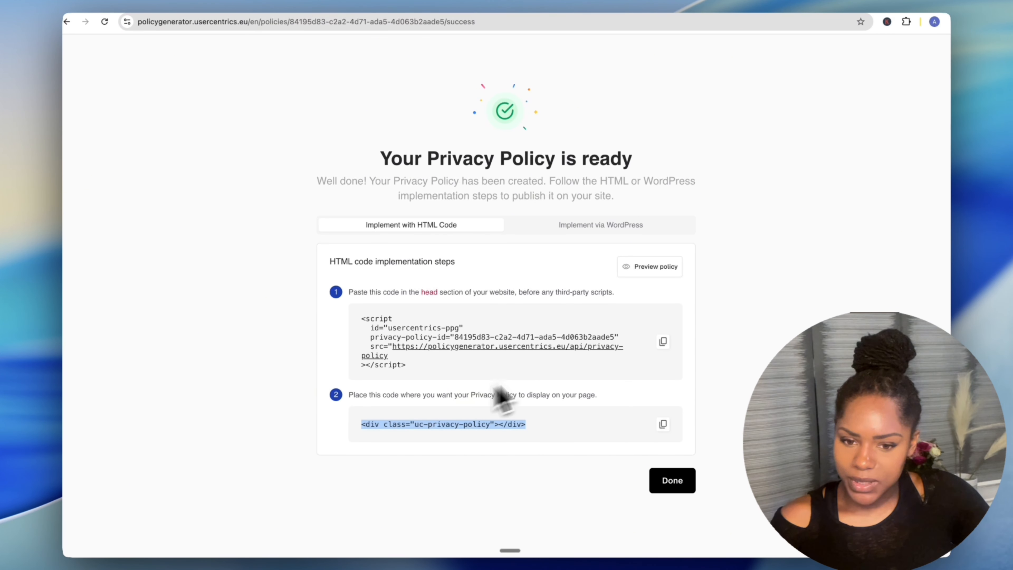
left_click(456, 374)
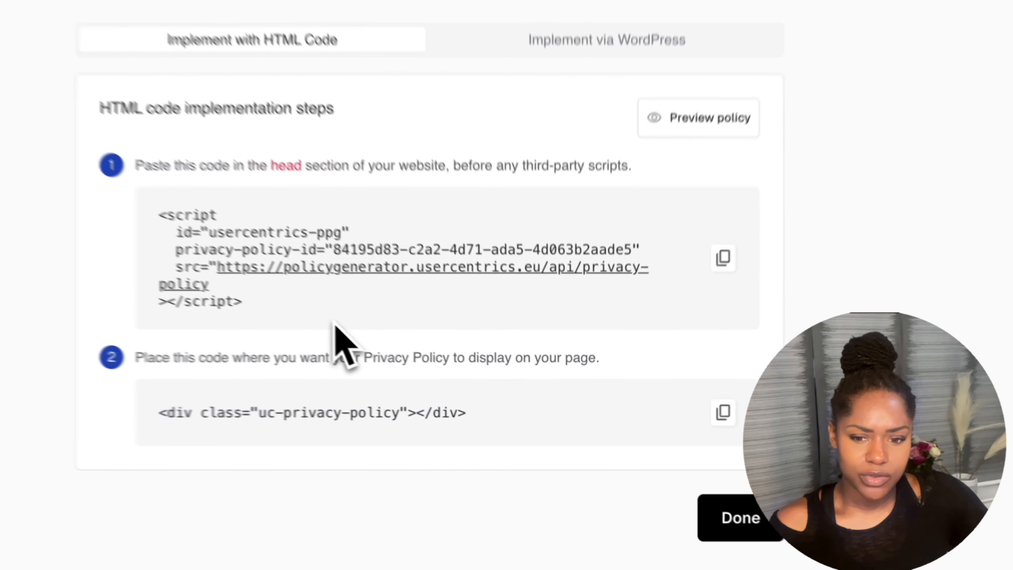
Reselect the full script snippet, then select both code snippets together.
left_click_drag(458, 370, 454, 358)
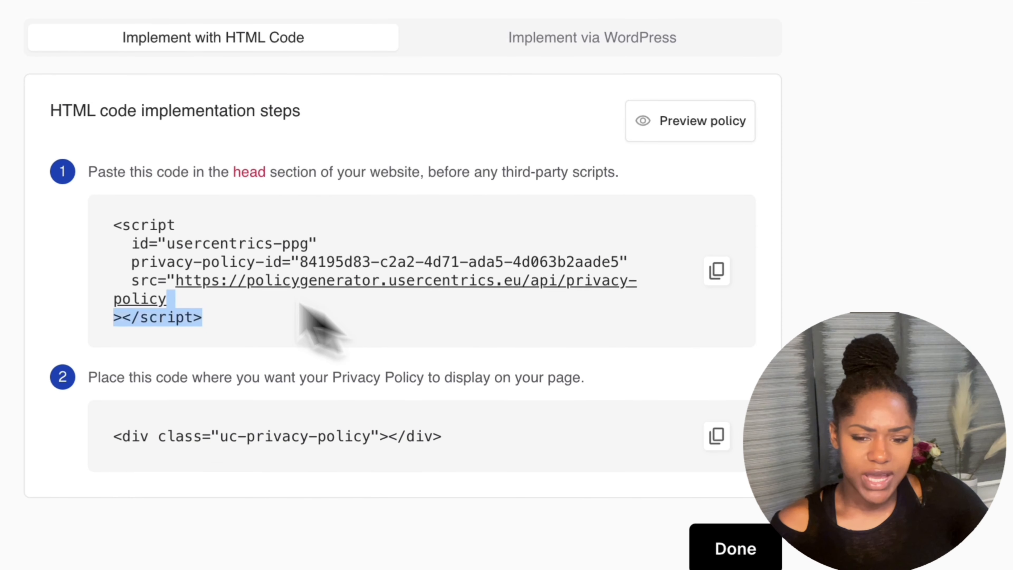
left_click_drag(299, 304, 113, 222)
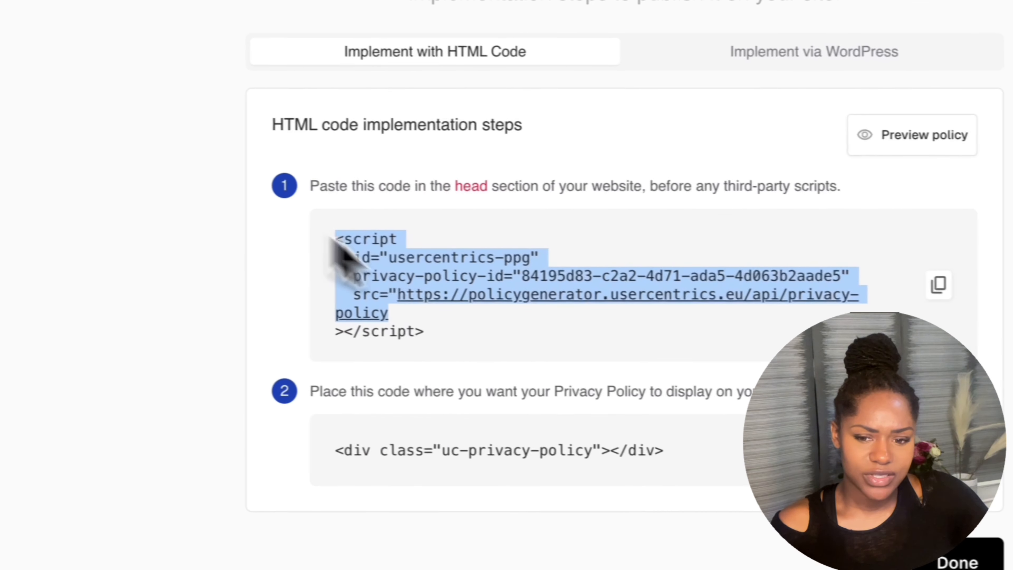
left_click(254, 314)
left_click_drag(324, 294, 333, 272)
mouse_move(335, 232)
left_mouse_down()
mouse_move(448, 332)
mouse_move(506, 356)
mouse_move(344, 236)
left_mouse_up()
left_click(507, 357)
left_click(525, 355)
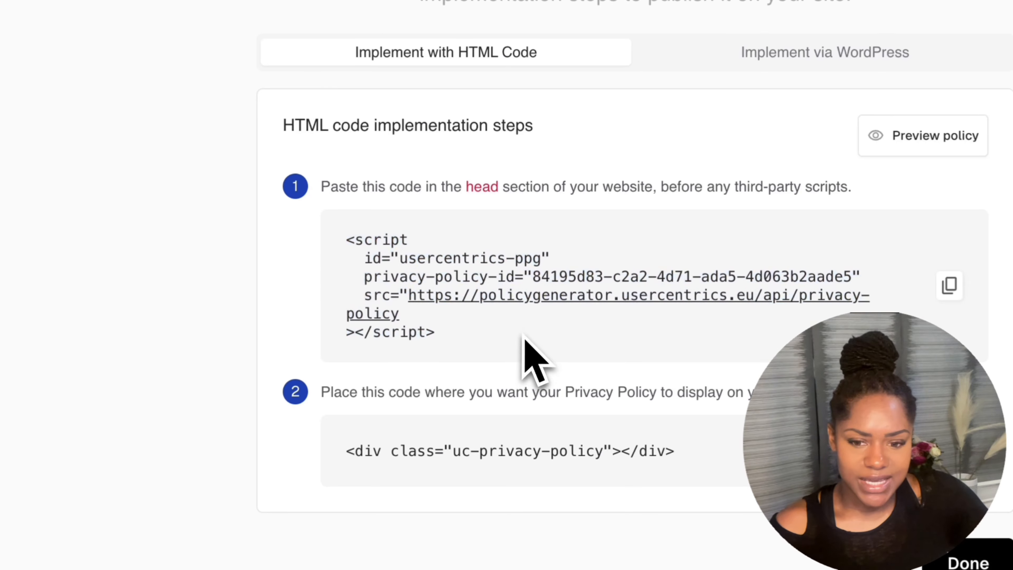
left_click_drag(525, 355, 341, 246)
left_click_drag(495, 348, 347, 237)
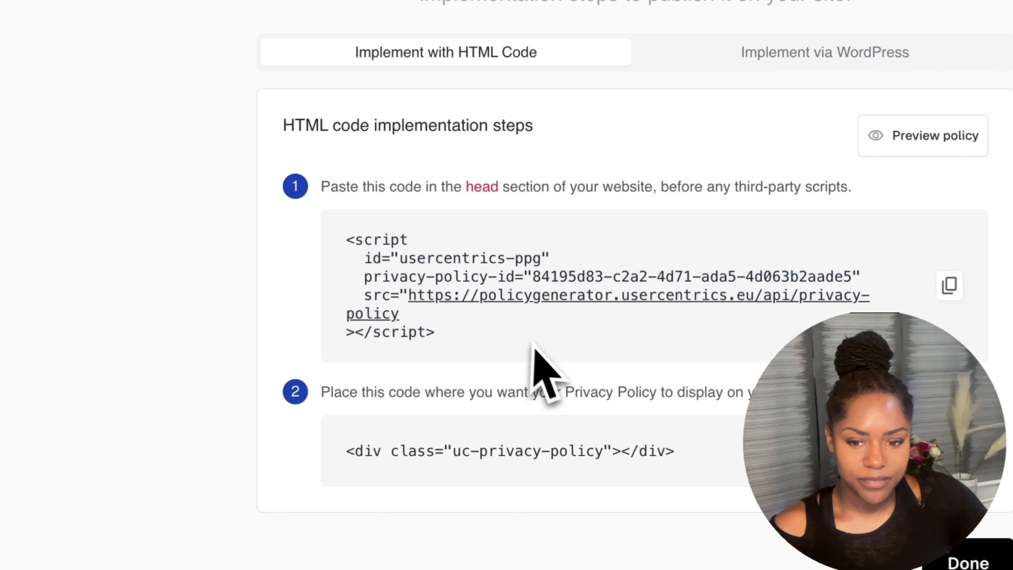
left_click_drag(532, 345, 363, 259)
left_click_drag(498, 373, 364, 240)
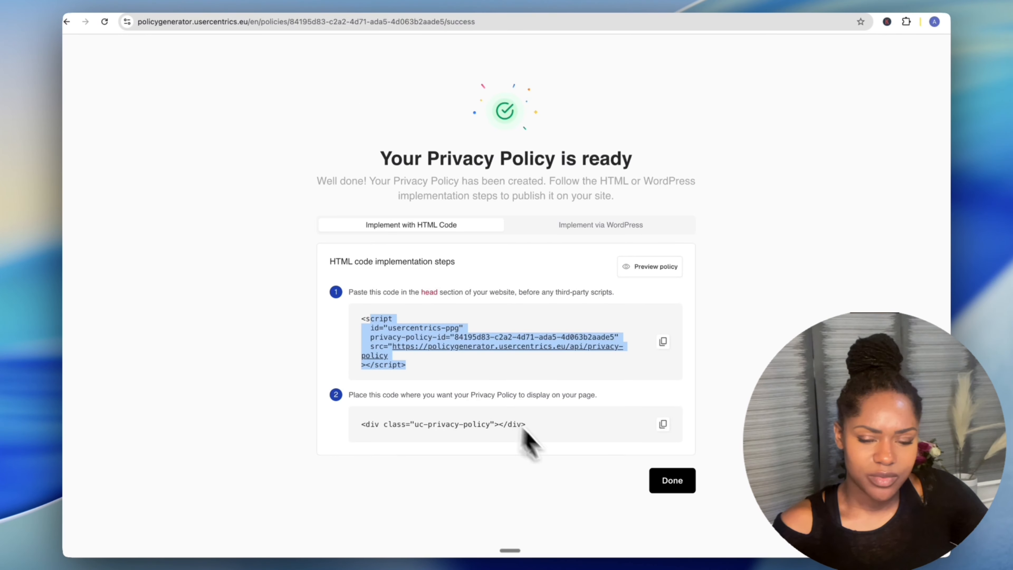
left_click(367, 311)
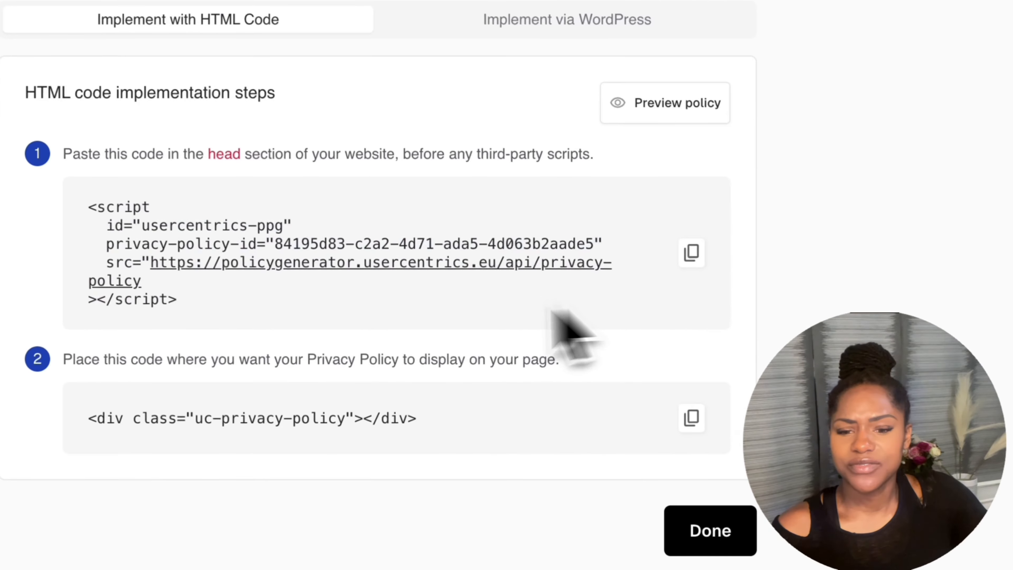
left_click_drag(361, 425, 553, 428)
left_click_drag(724, 435, 258, 174)
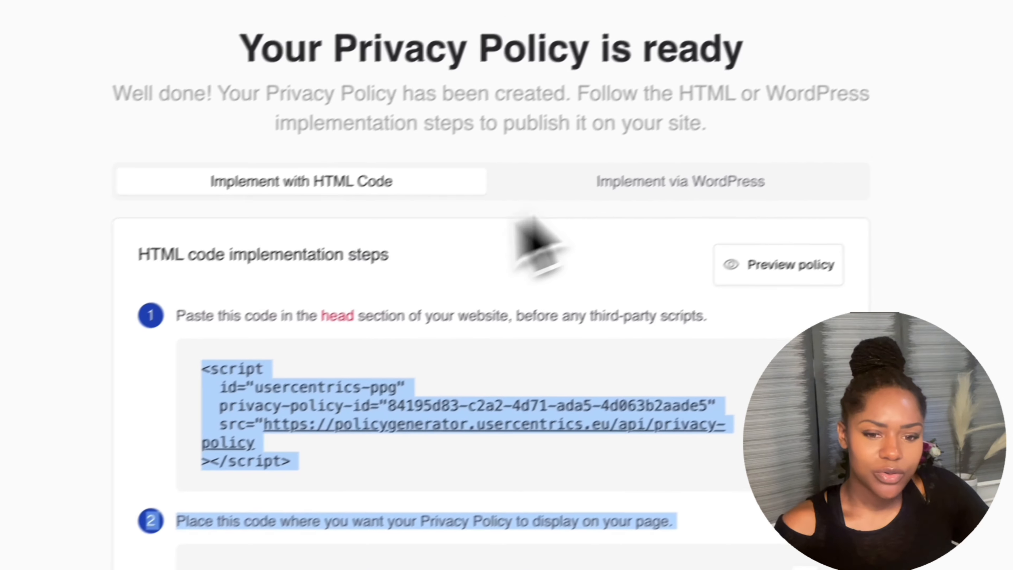
Show the WordPress implementation steps and preview the generated policy's introduction.
left_click(683, 188)
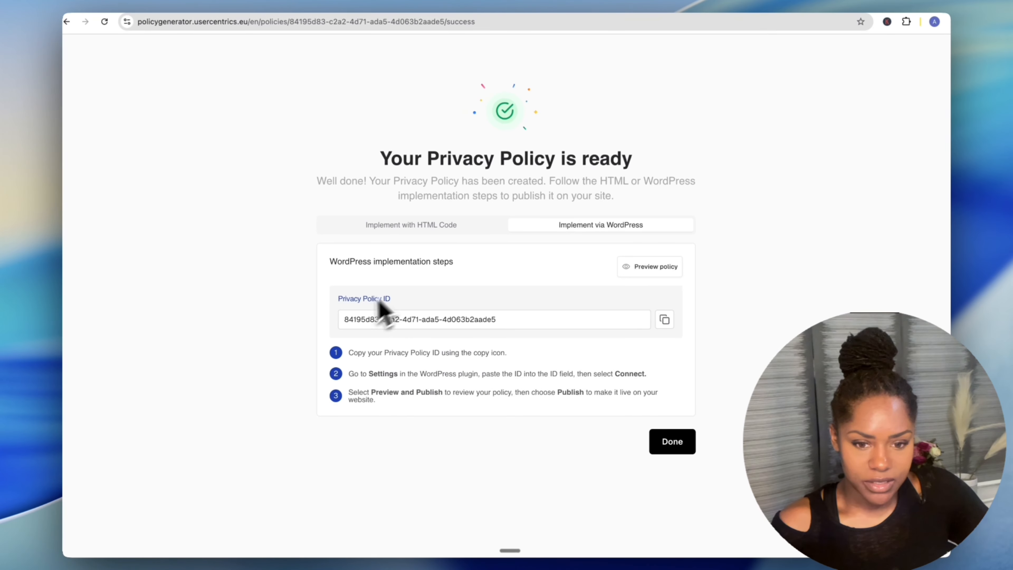
left_click(650, 268)
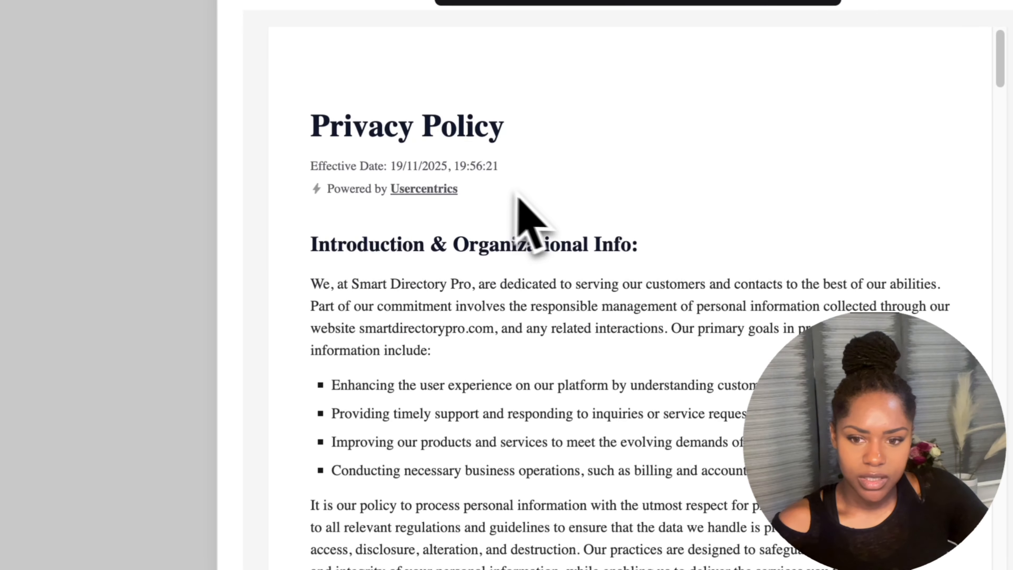
scroll(507, 195, "down", 3)
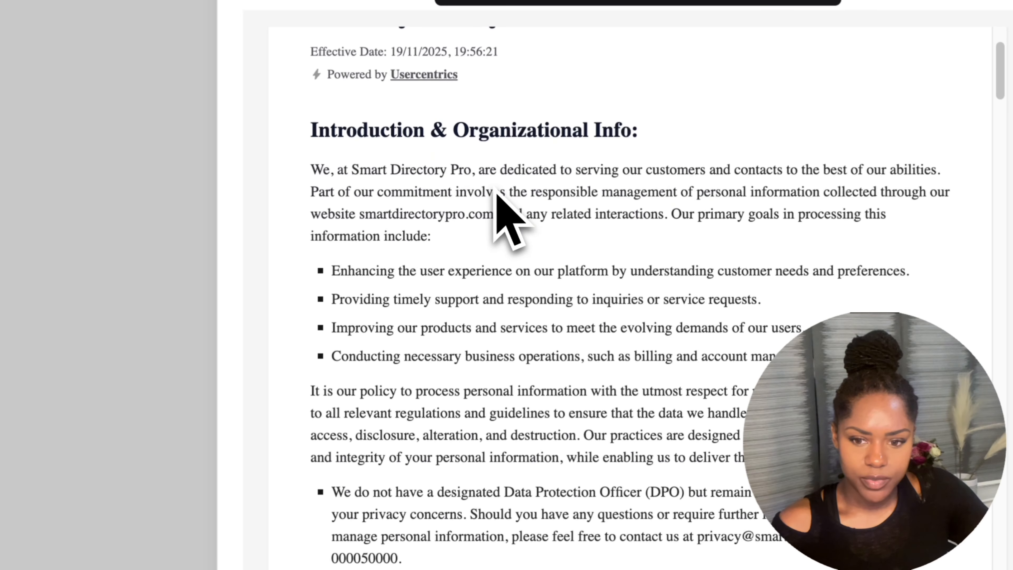
left_click_drag(314, 130, 694, 293)
scroll(702, 387, "down", 10)
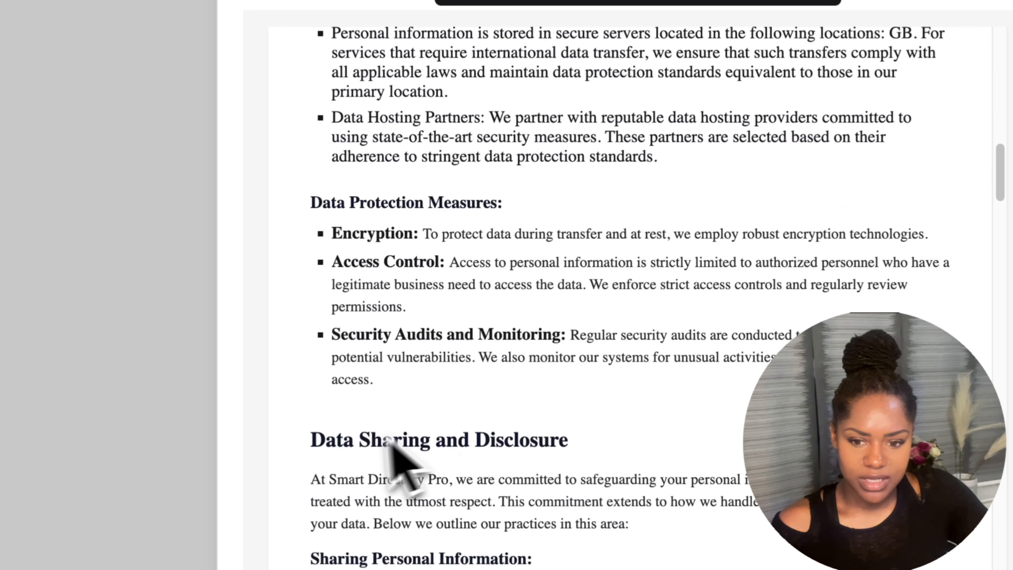
left_click_drag(358, 439, 486, 464)
scroll(559, 483, "down", 10)
scroll(379, 260, "down", 3)
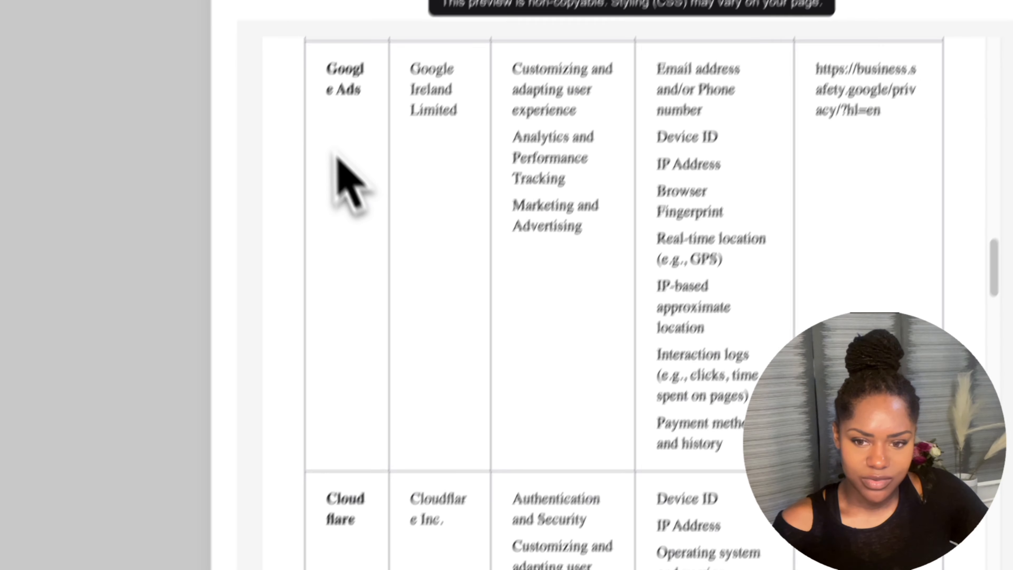
scroll(710, 419, "down", 10)
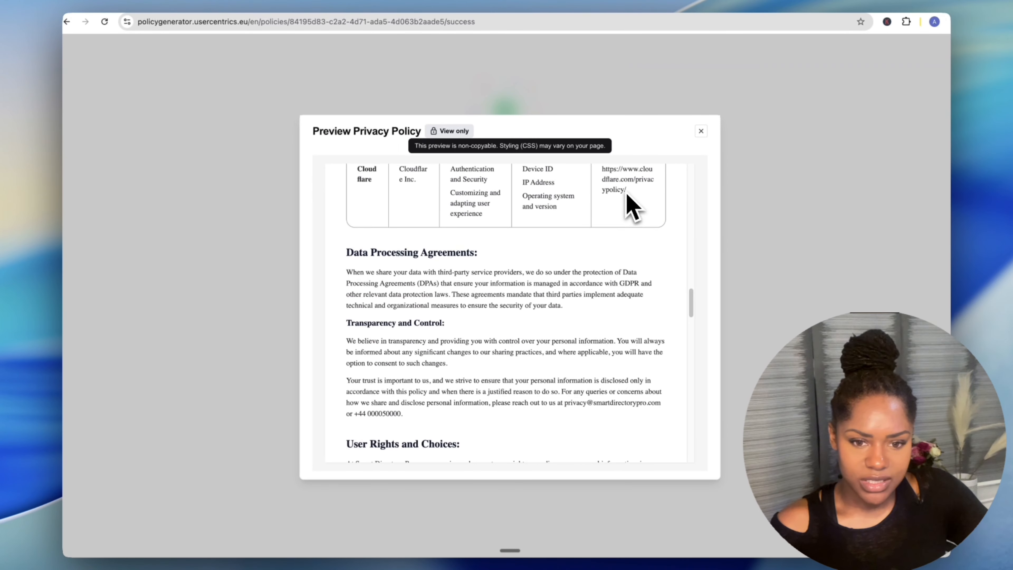
Read through the rest of the policy, including the rights section, then close the preview.
scroll(626, 194, "up", 1)
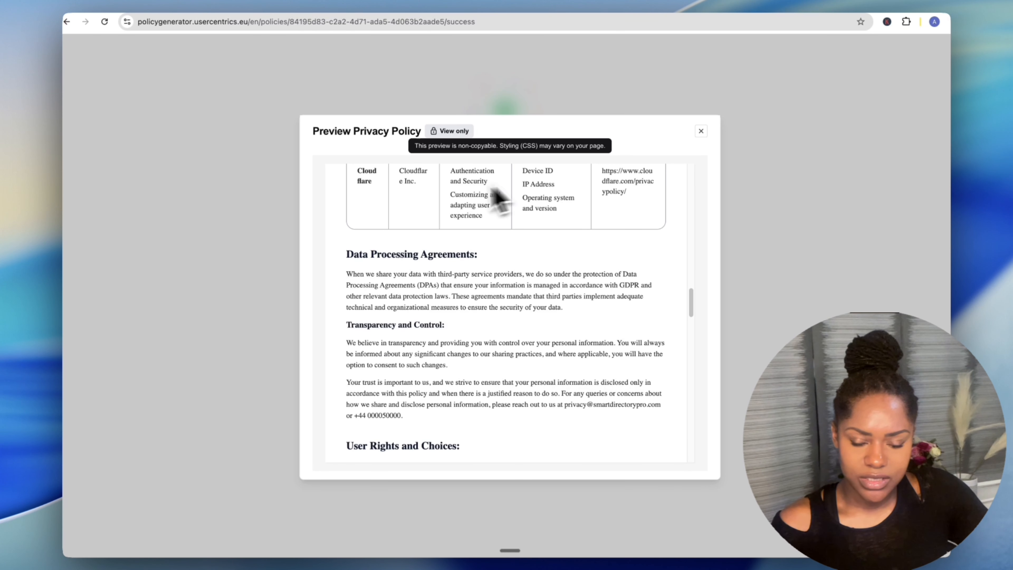
scroll(409, 301, "down", 3)
left_click_drag(345, 191, 538, 212)
left_click(710, 419)
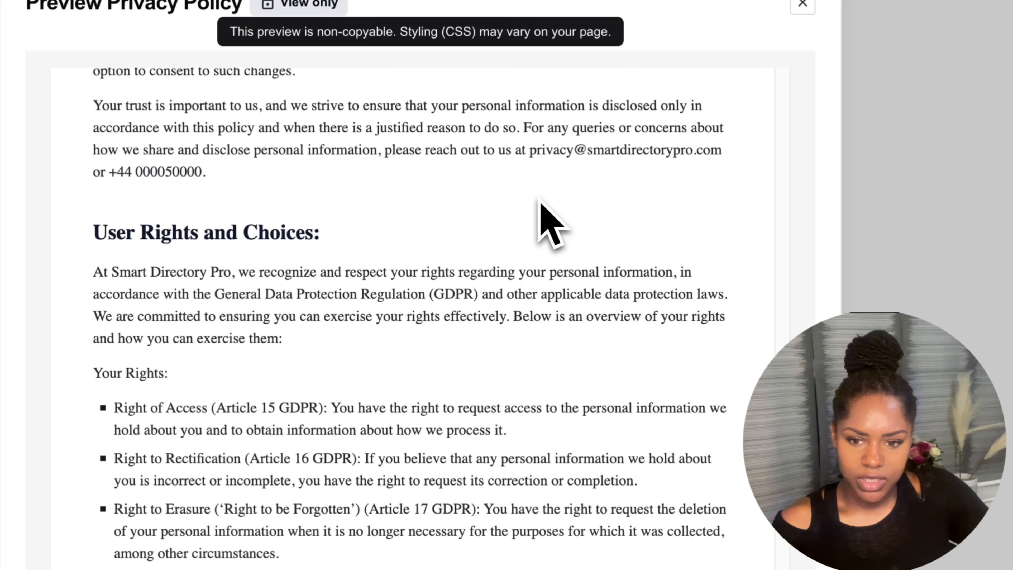
scroll(538, 200, "down", 10)
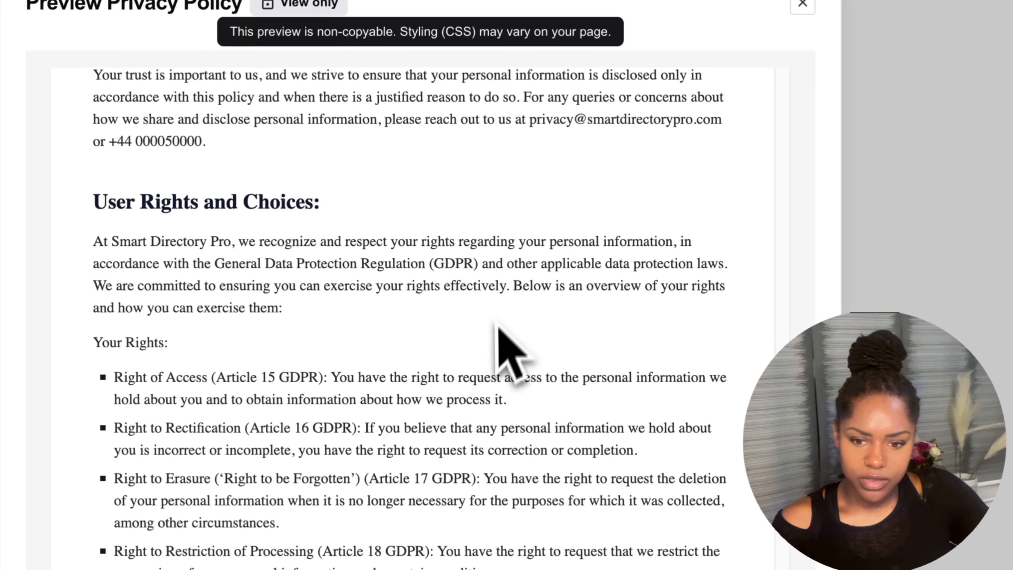
left_click_drag(665, 399, 264, 152)
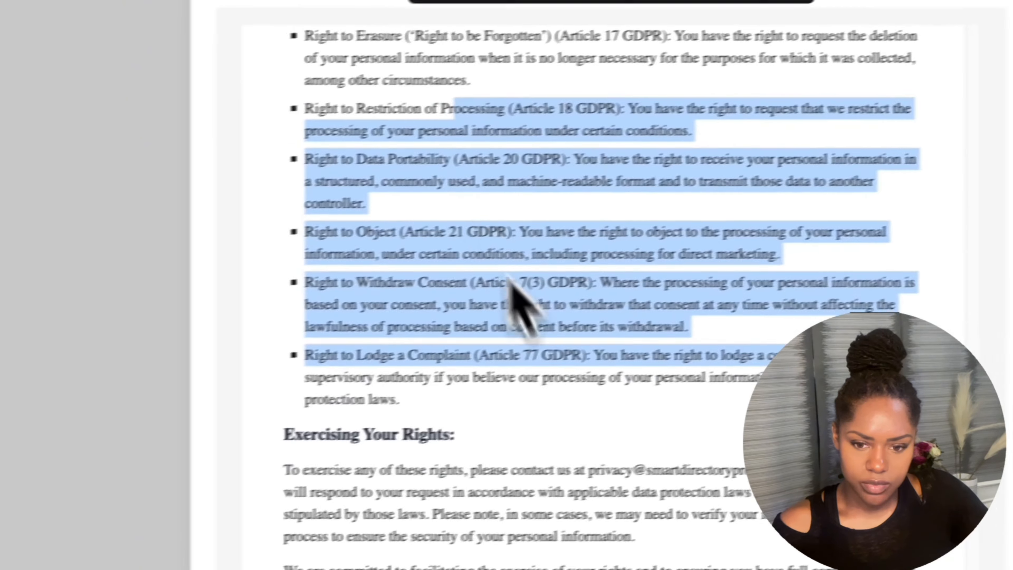
left_click(343, 400)
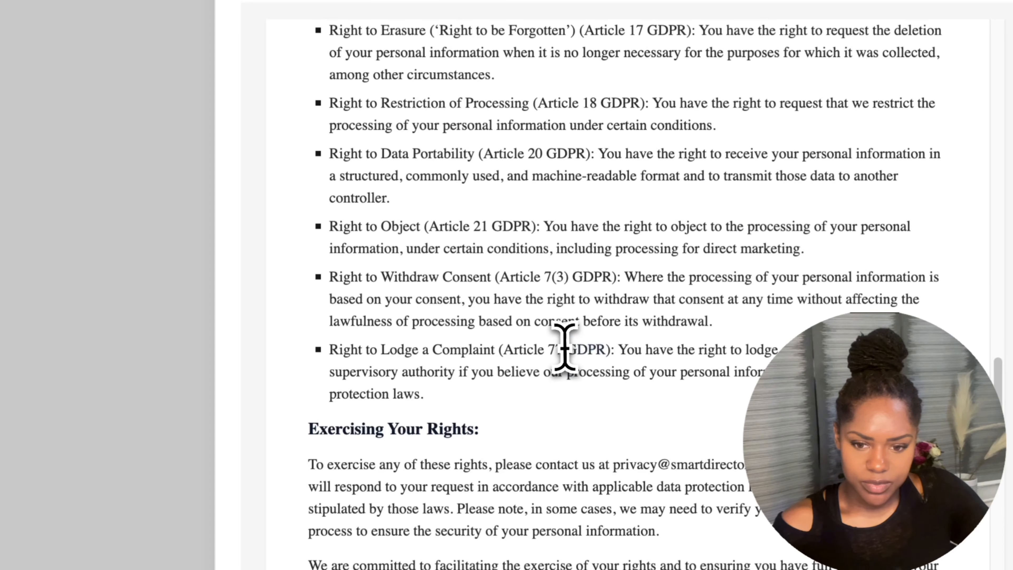
scroll(599, 402, "down", 15)
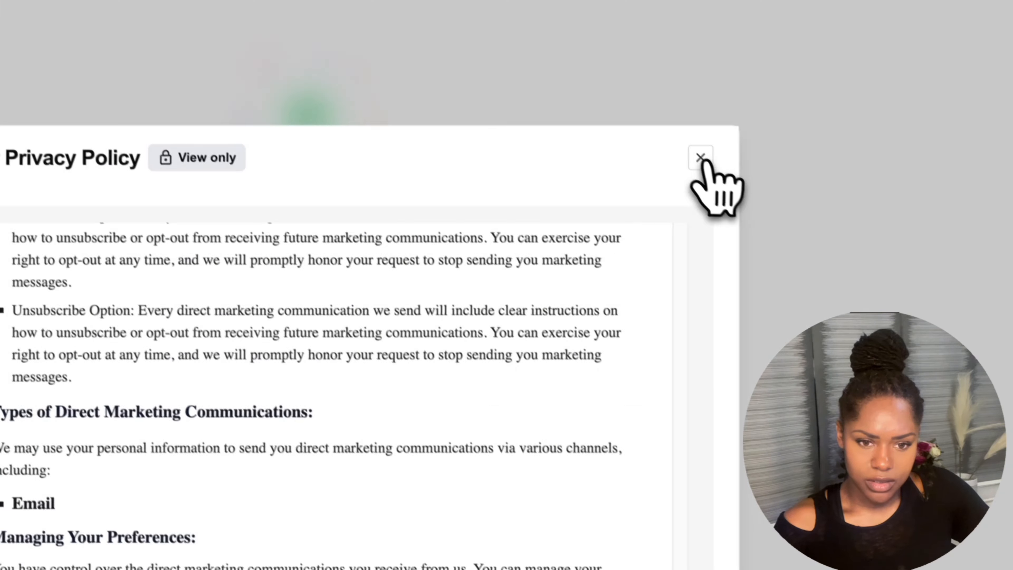
left_click(701, 158)
Copy the Privacy Policy ID and finish with Done to reach the policy dashboard.
left_click(719, 288)
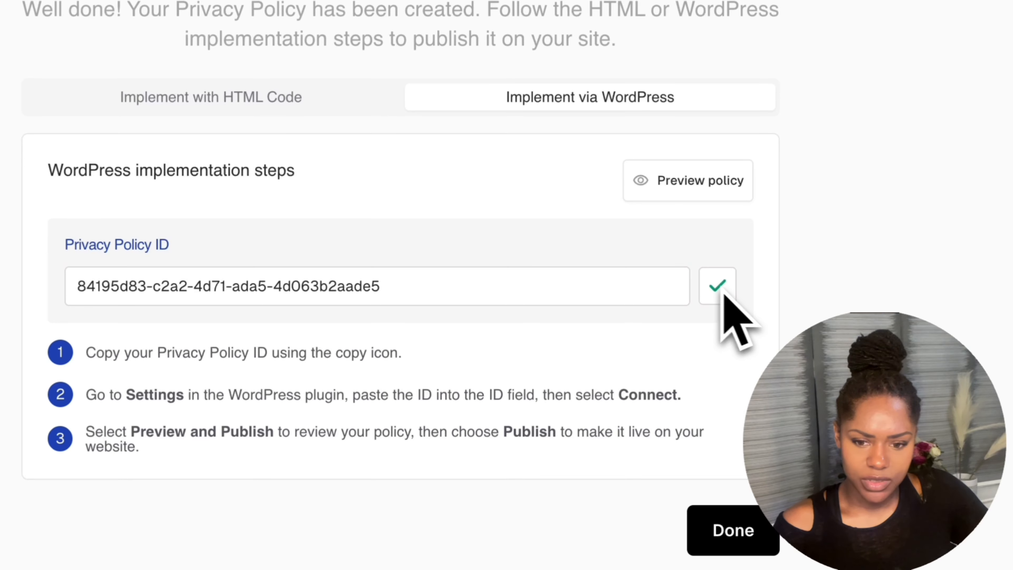
left_click(717, 536)
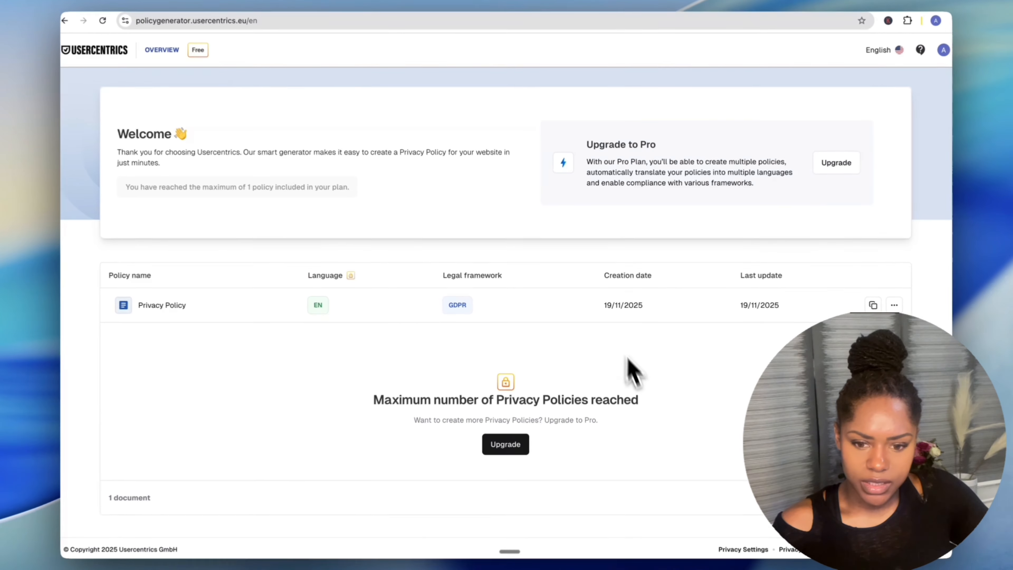
scroll(646, 399, "down", 2)
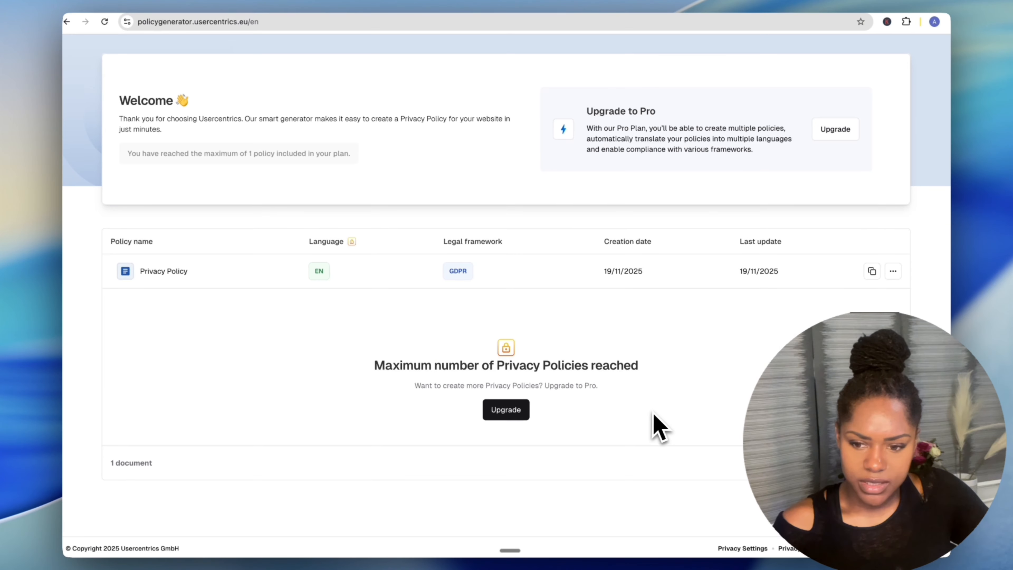
scroll(583, 418, "up", 2)
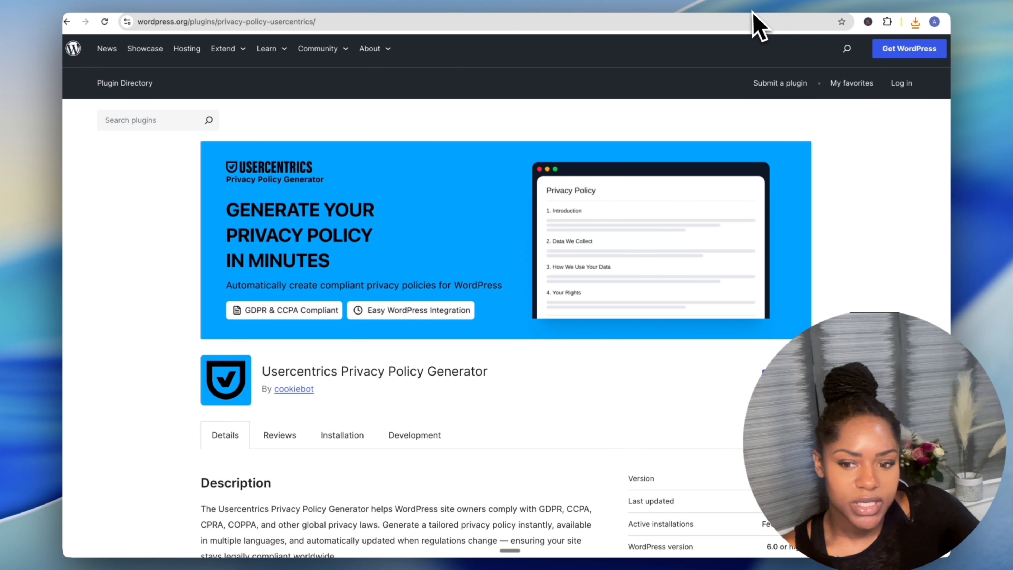
Move from the WordPress.org plugin page to the site's WordPress admin Add Plugins page.
left_click(873, 8)
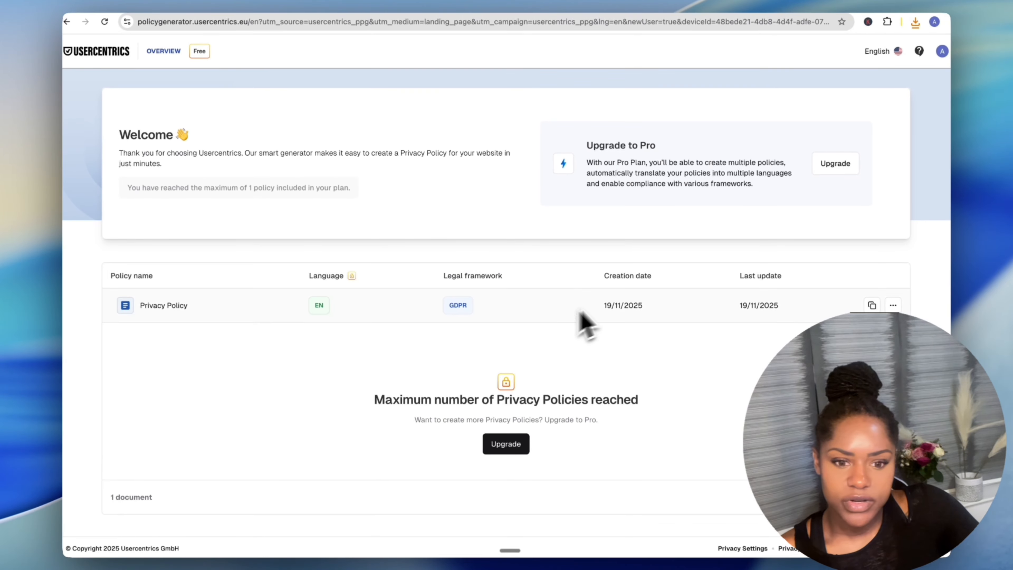
left_click(899, 10)
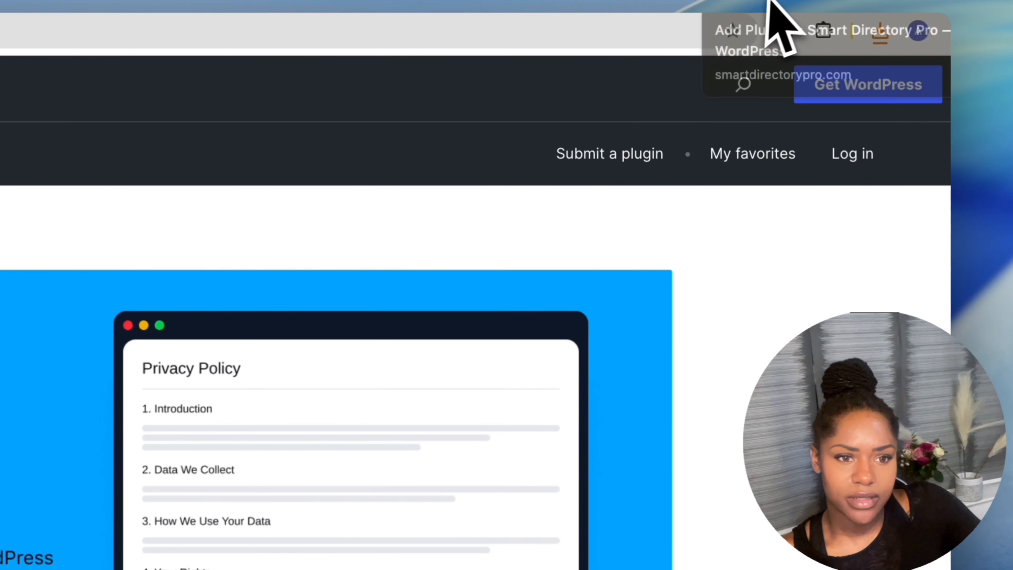
left_click(726, 1)
left_click(762, 1)
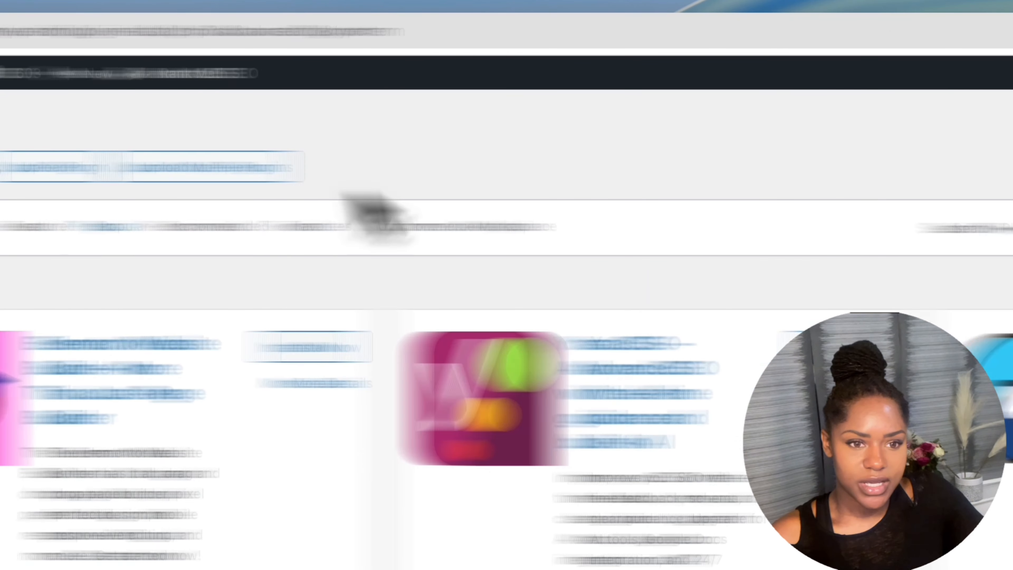
Upload, install and activate the Usercentrics plugin, then connect the pasted Privacy Policy ID.
left_click(384, 170)
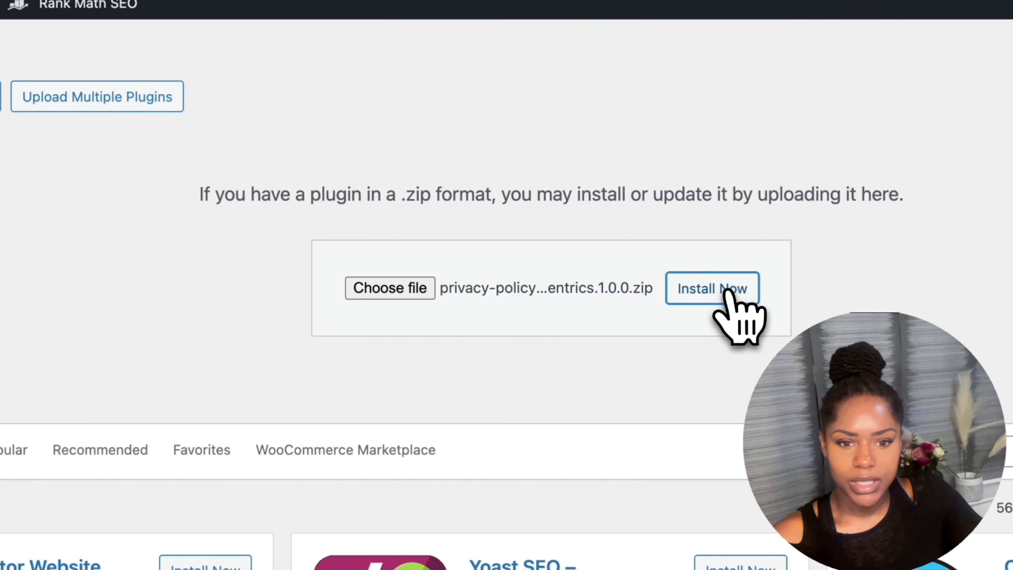
left_click(727, 295)
left_click(276, 287)
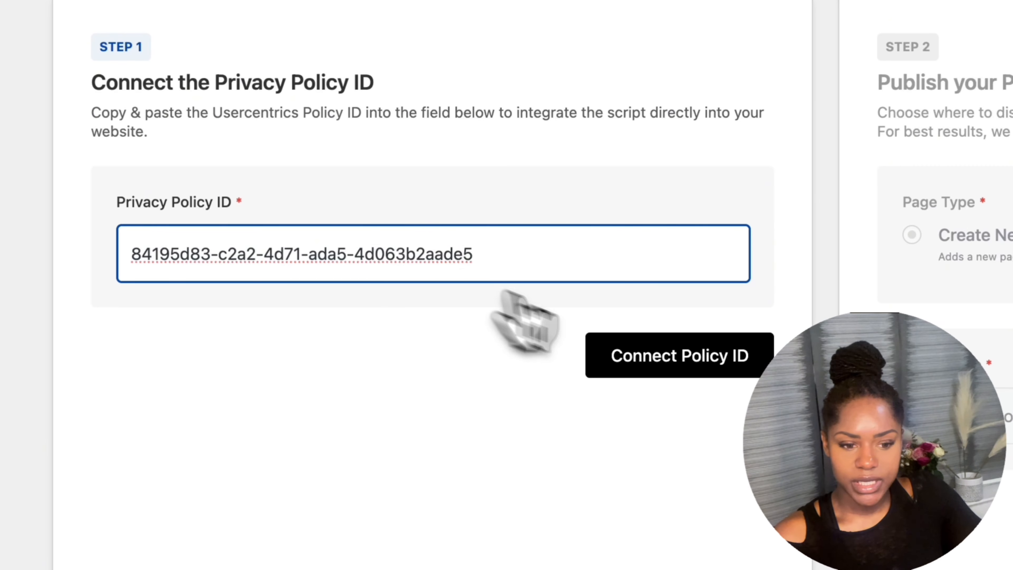
left_click(679, 359)
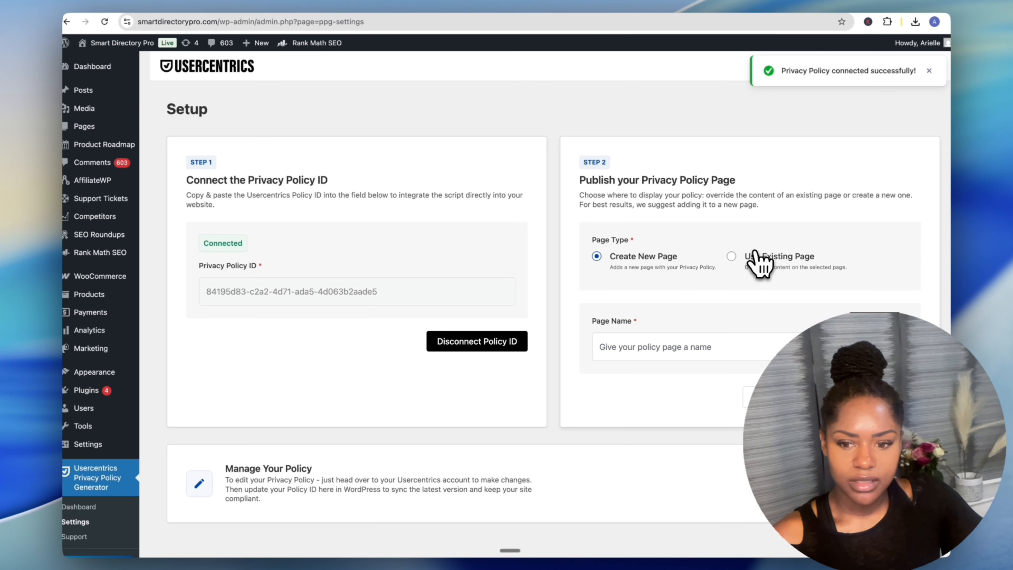
Publish the policy onto the existing Privacy Policy (Draft) page and confirm the override.
left_click(755, 260)
left_click(743, 348)
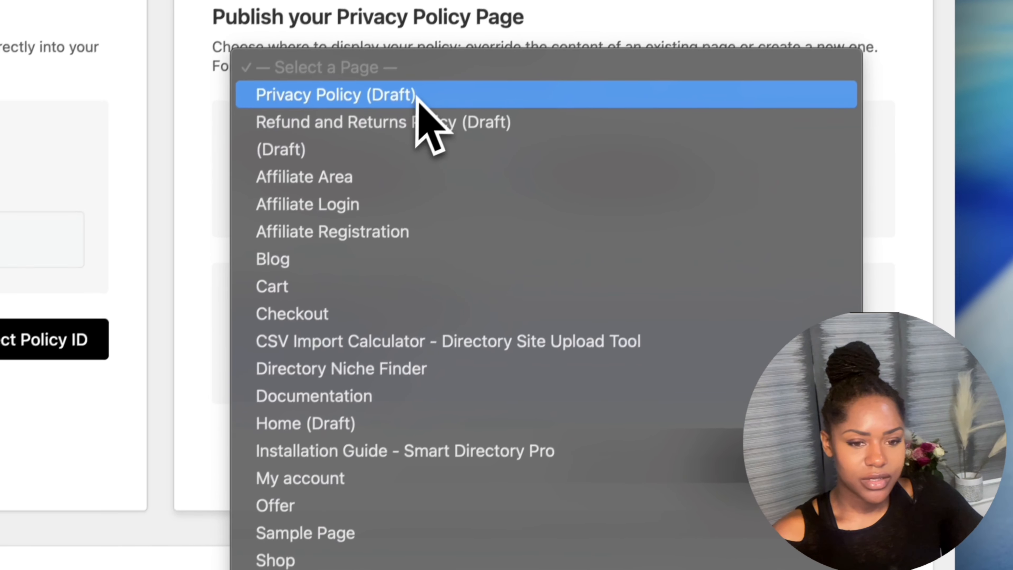
left_click(444, 45)
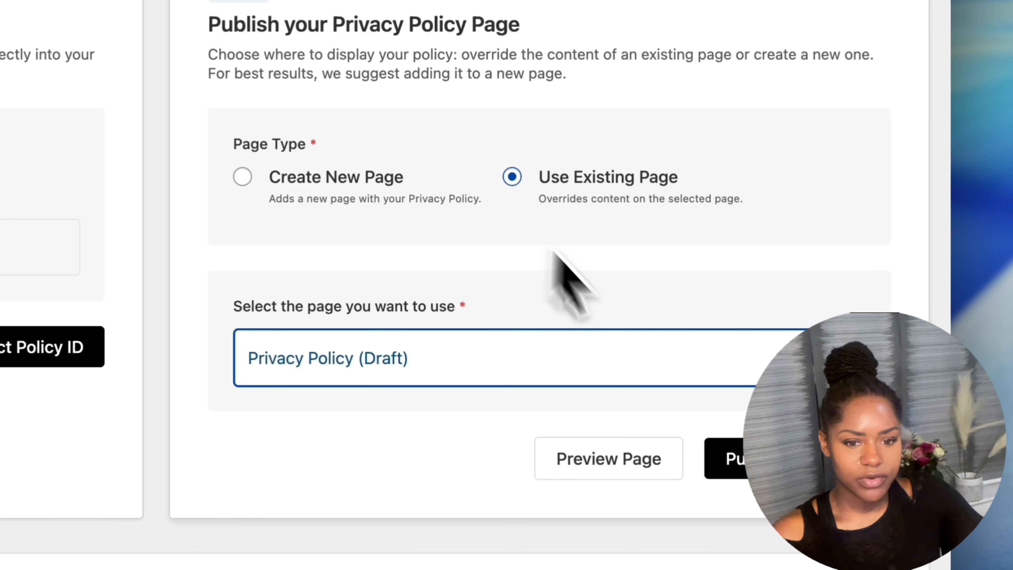
scroll(555, 252, "down", 3)
left_click(784, 343)
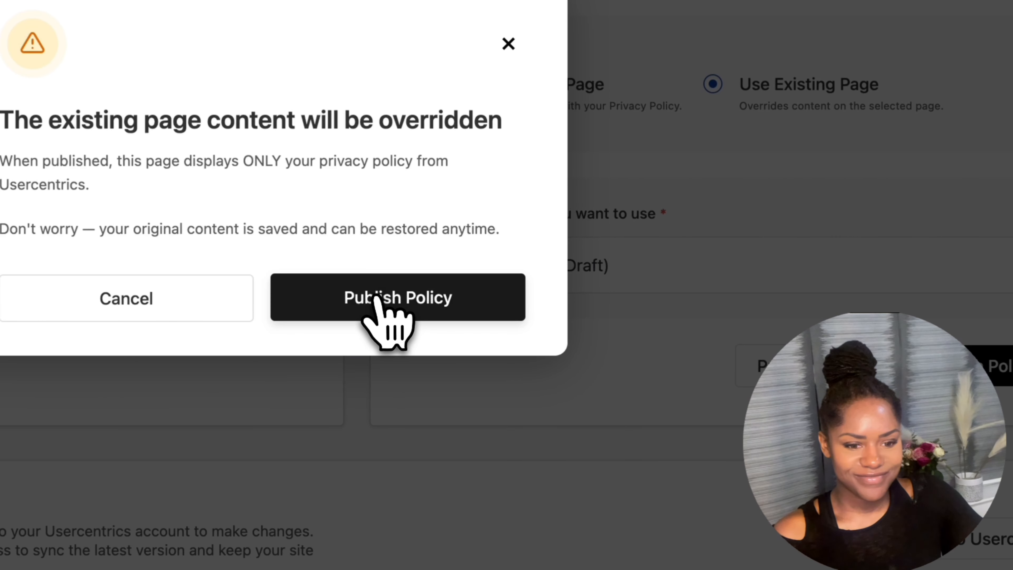
left_click(376, 299)
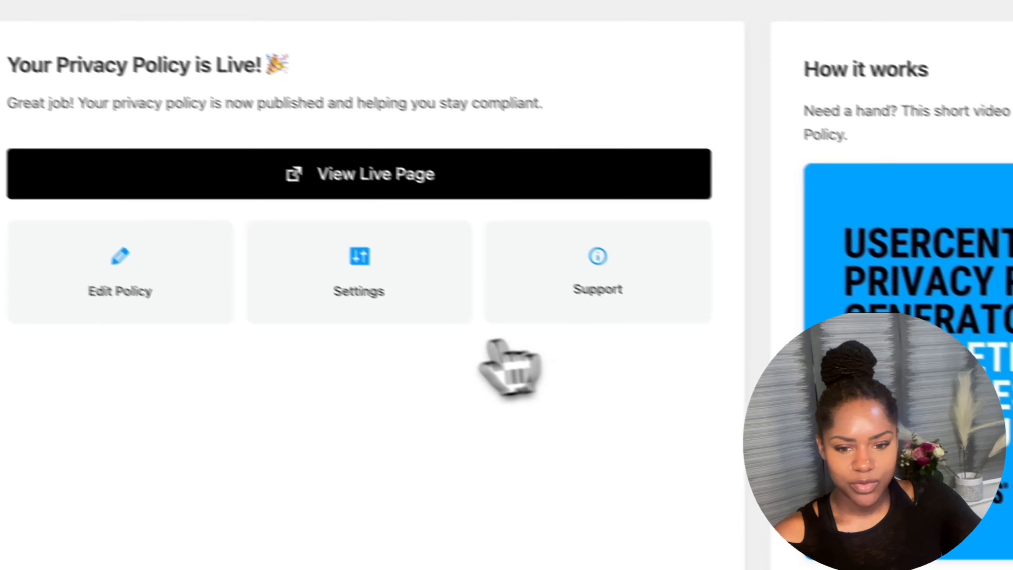
View the live Privacy Policy page down to the Google Ads and Cloudflare services table.
left_click(324, 192)
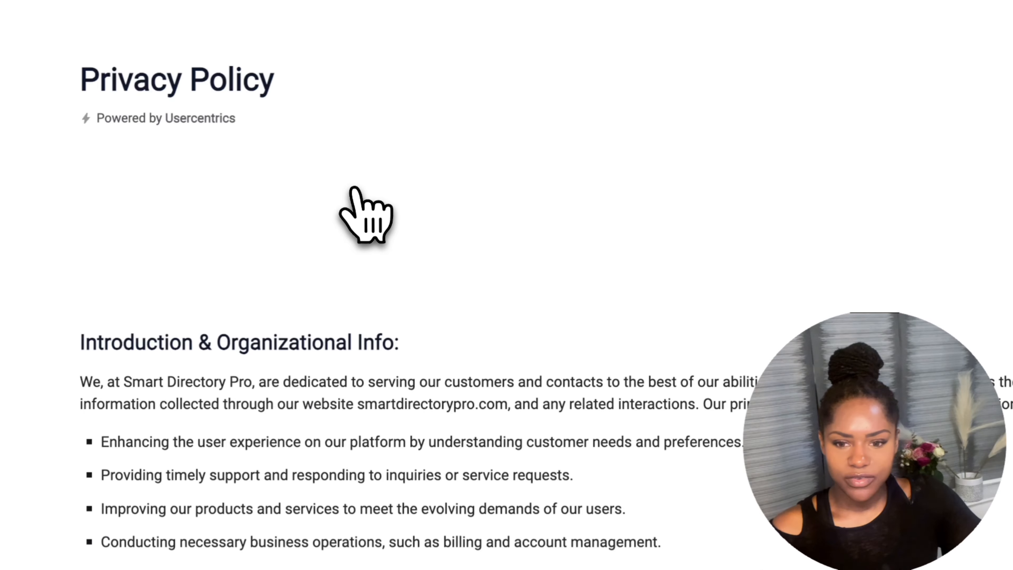
scroll(422, 344, "down", 4)
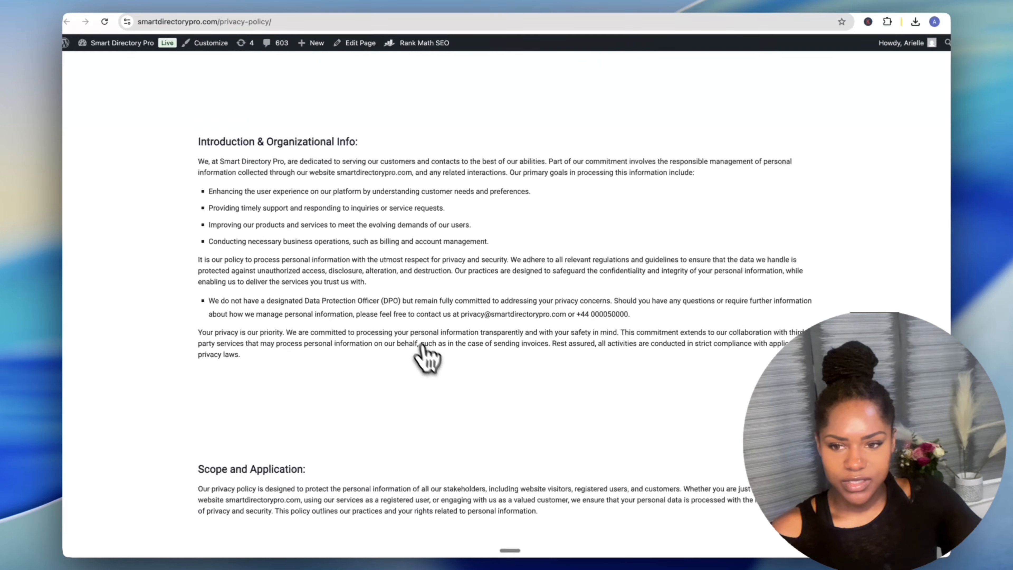
scroll(422, 345, "down", 15)
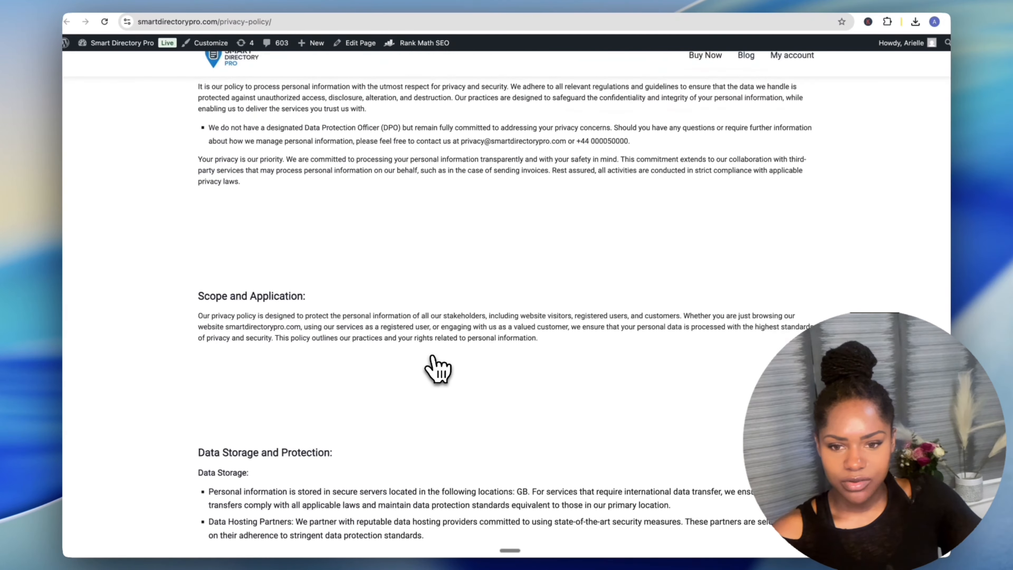
scroll(438, 367, "down", 15)
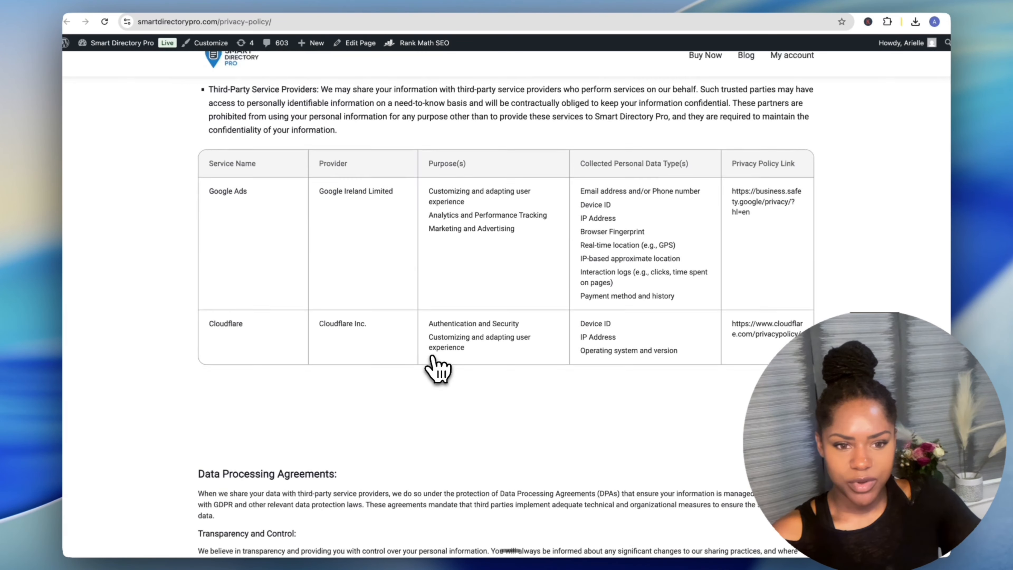